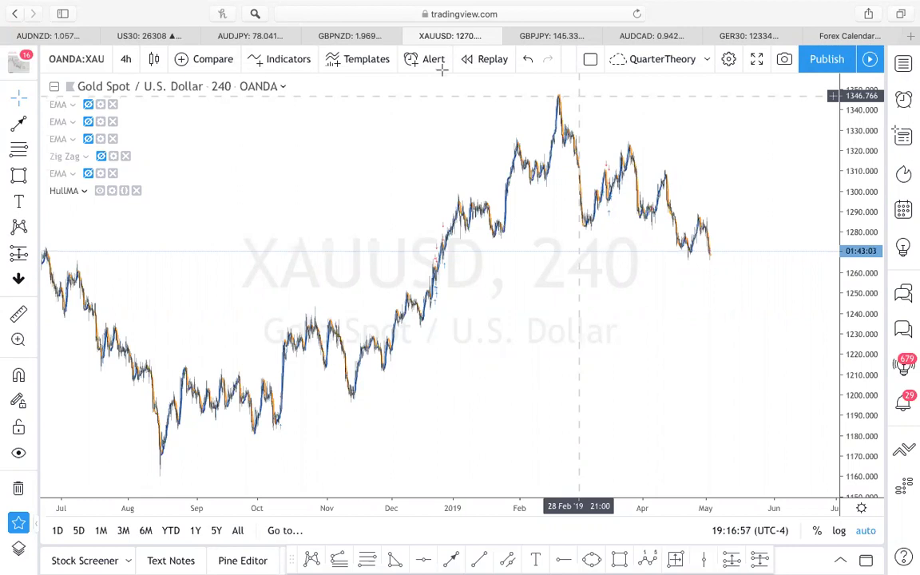
- Collapse the list of indicators in the XAUUSD chart legend
{"action": "left_click", "coordinate": [54, 89]}
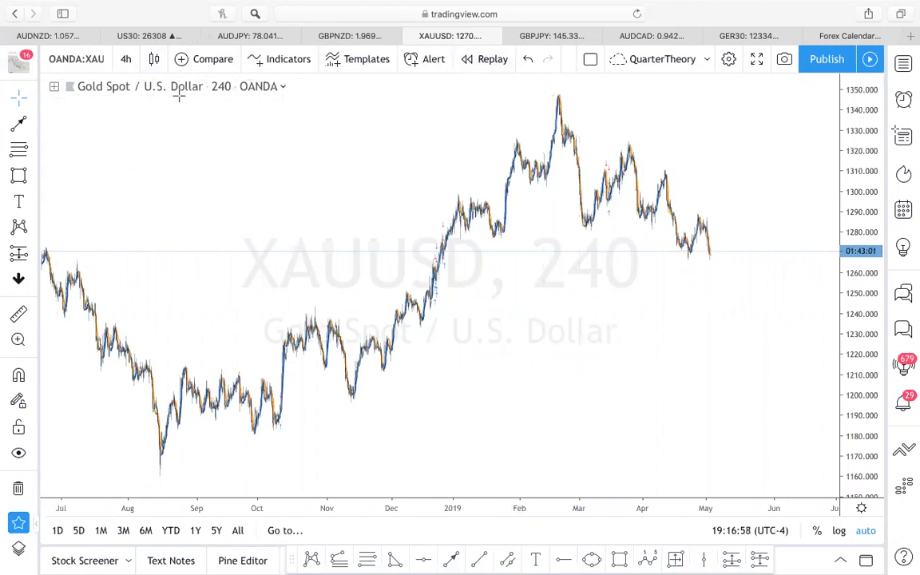
{"action": "scroll", "coordinate": [303, 165], "scroll_direction": "right", "scroll_amount": 3}
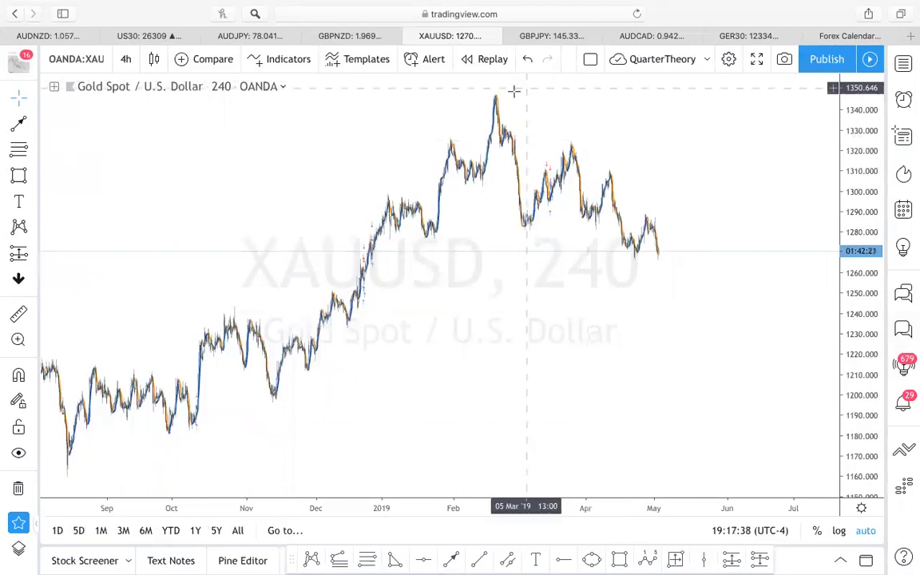
- Draw two converging arrows along the highs and lows of the late-February consolidation after the peak, and remove them
{"action": "left_click", "coordinate": [18, 123]}
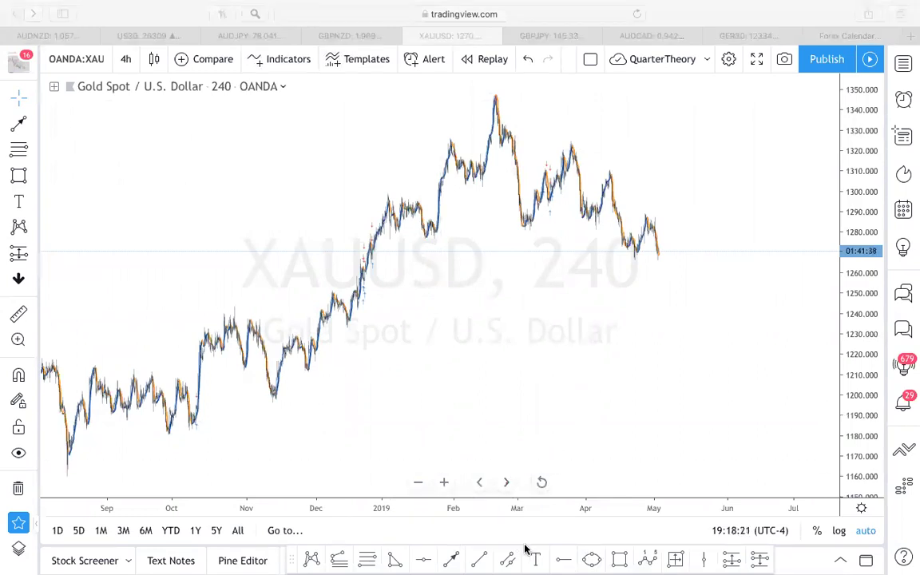
{"action": "scroll", "coordinate": [435, 270], "scroll_direction": "up", "scroll_amount": 5}
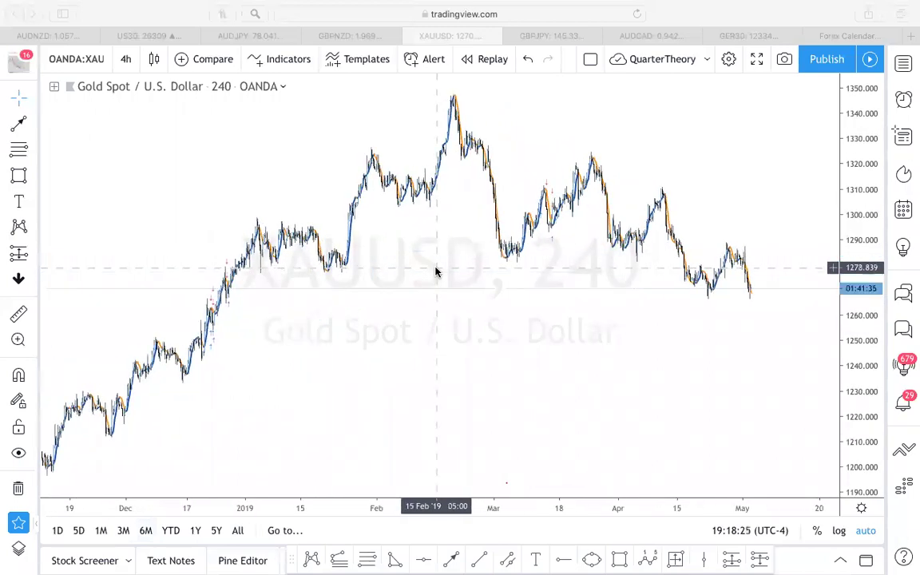
{"action": "scroll", "coordinate": [435, 270], "scroll_direction": "up", "scroll_amount": 3}
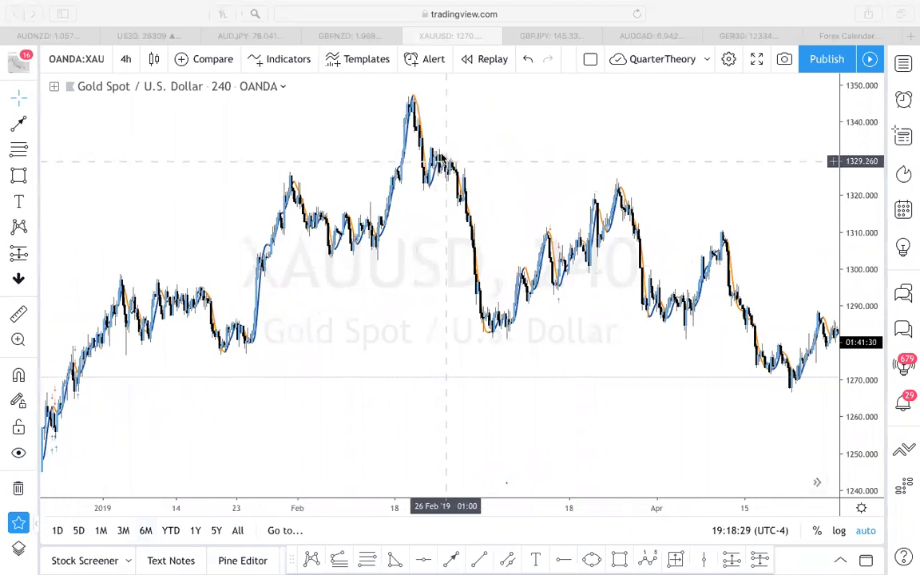
{"action": "scroll", "coordinate": [440, 156], "scroll_direction": "up", "scroll_amount": 4}
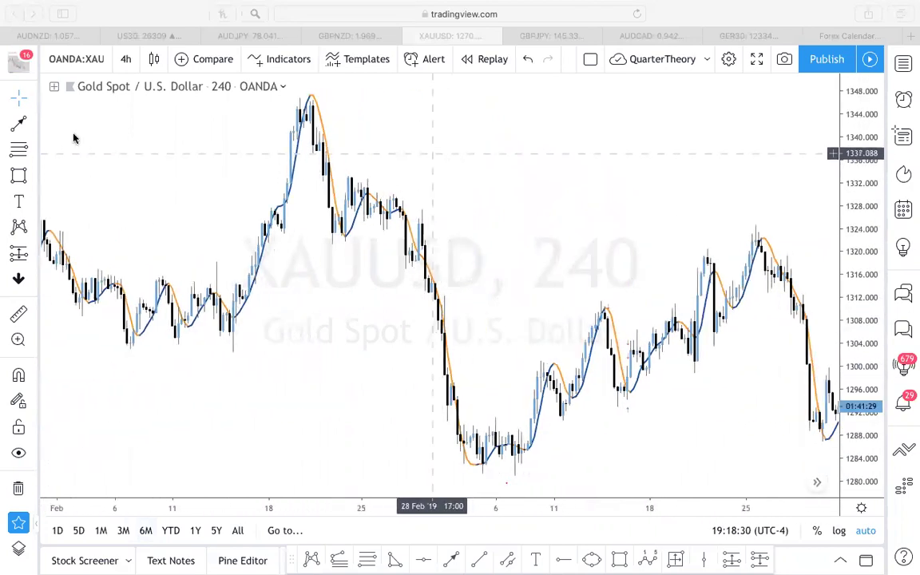
{"action": "left_click_drag", "start_coordinate": [348, 199], "coordinate": [417, 217]}
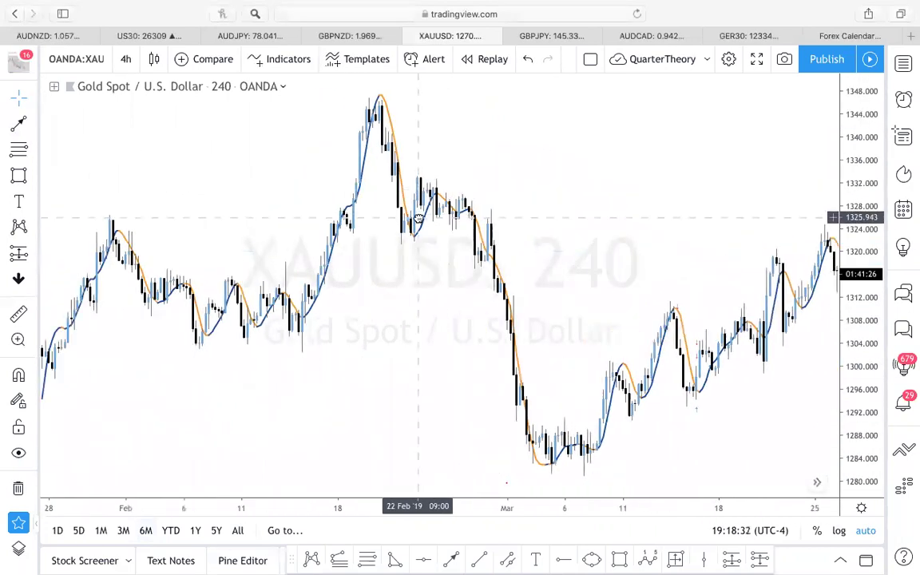
{"action": "scroll", "coordinate": [301, 182], "scroll_direction": "right", "scroll_amount": 1}
{"action": "left_click", "coordinate": [19, 122]}
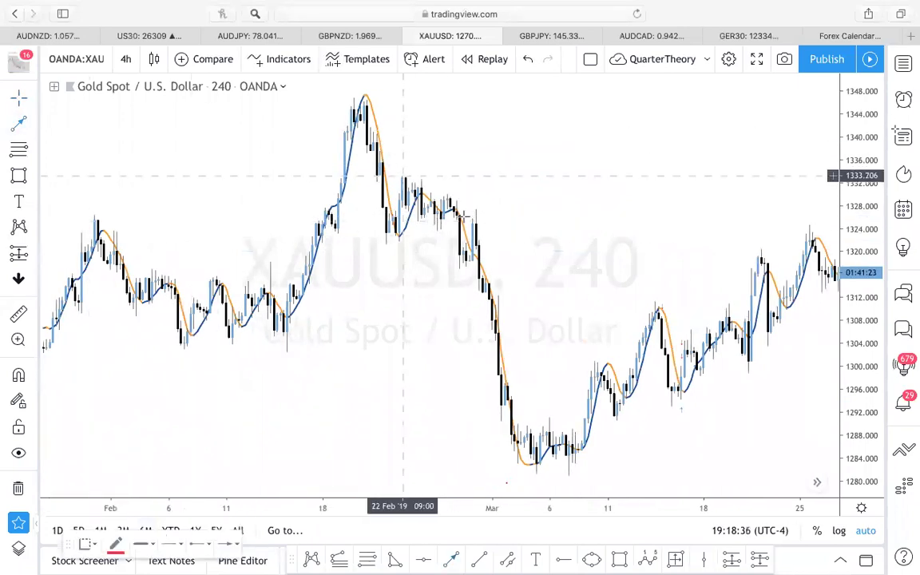
{"action": "left_click", "coordinate": [403, 176]}
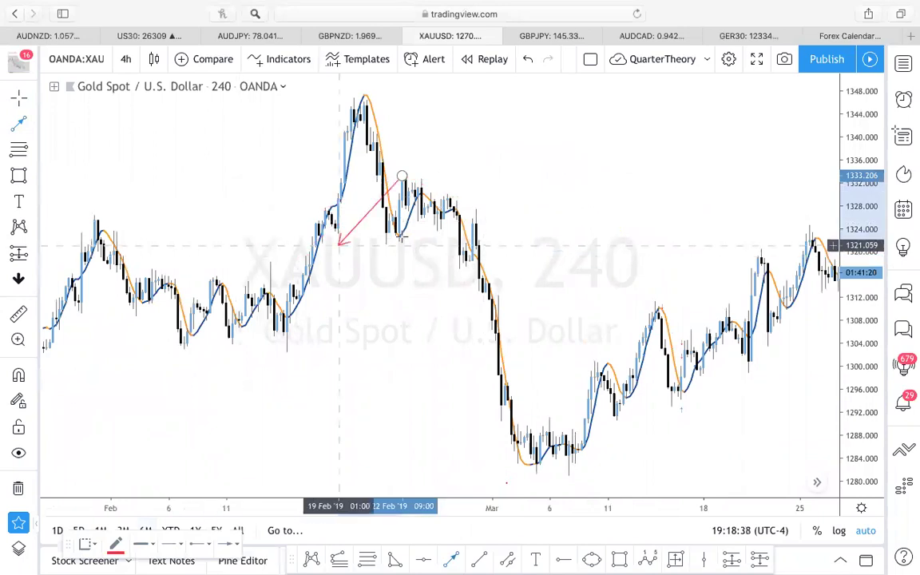
{"action": "left_click", "coordinate": [469, 209]}
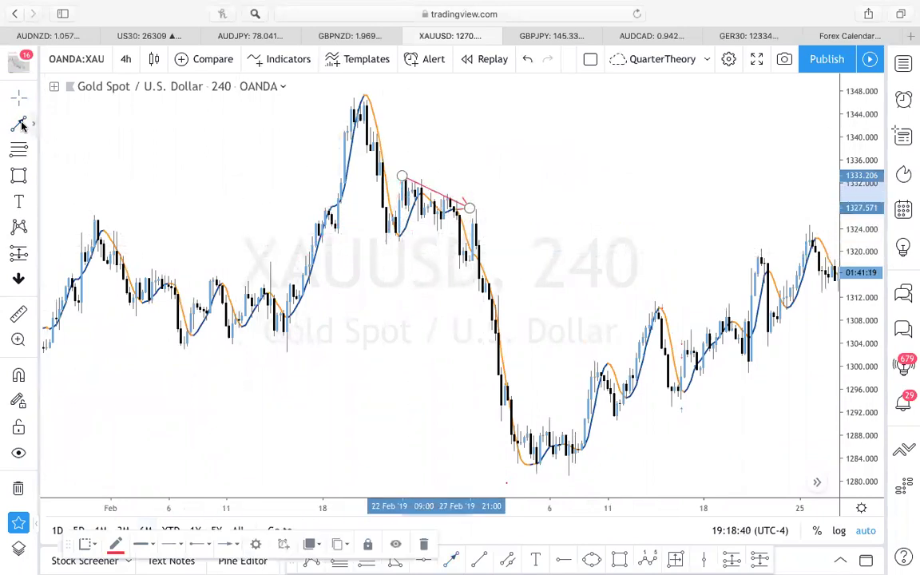
{"action": "left_click", "coordinate": [385, 243]}
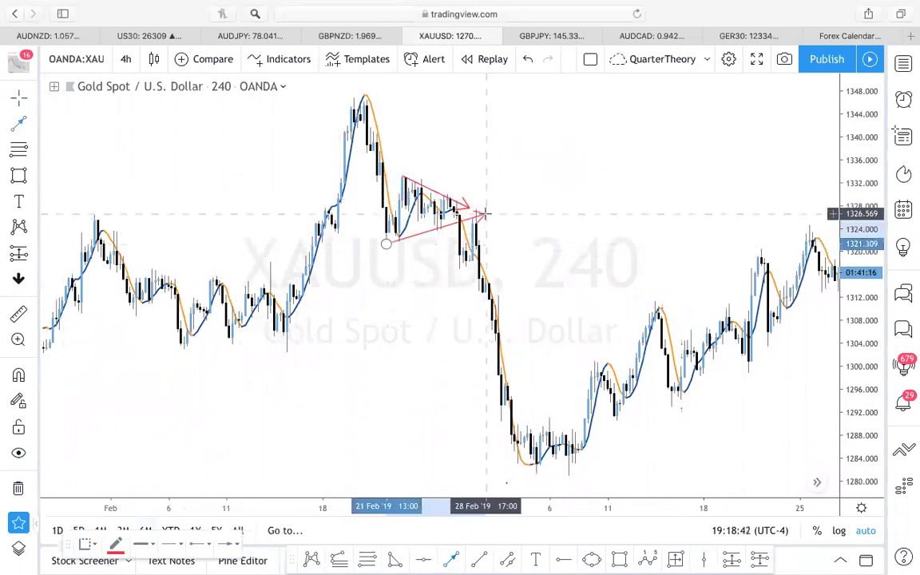
{"action": "left_click", "coordinate": [495, 196]}
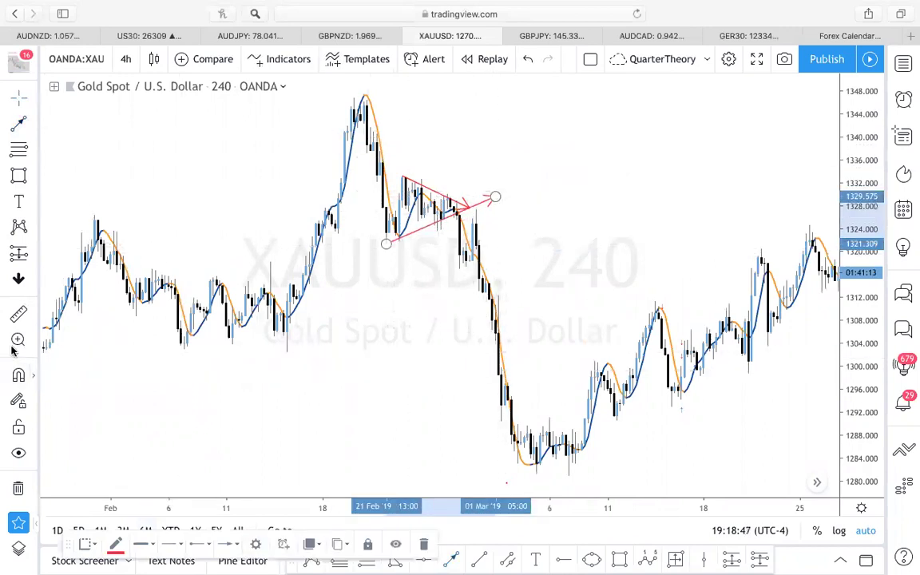
{"action": "left_click", "coordinate": [17, 489]}
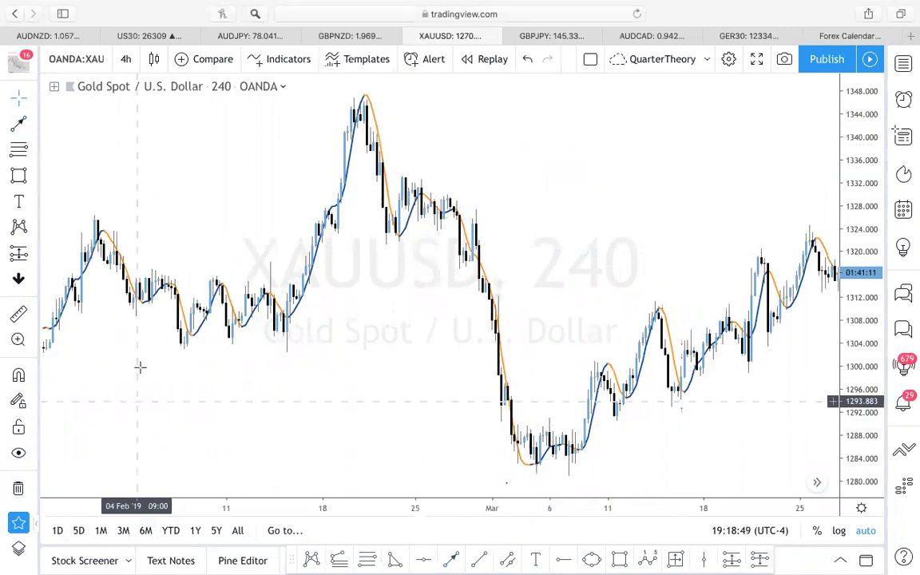
- Trace the price swings freehand in red from the late-January low through the February peak to the late-March high
{"action": "scroll", "coordinate": [153, 348], "scroll_direction": "down", "scroll_amount": 2}
{"action": "scroll", "coordinate": [153, 348], "scroll_direction": "down", "scroll_amount": 4}
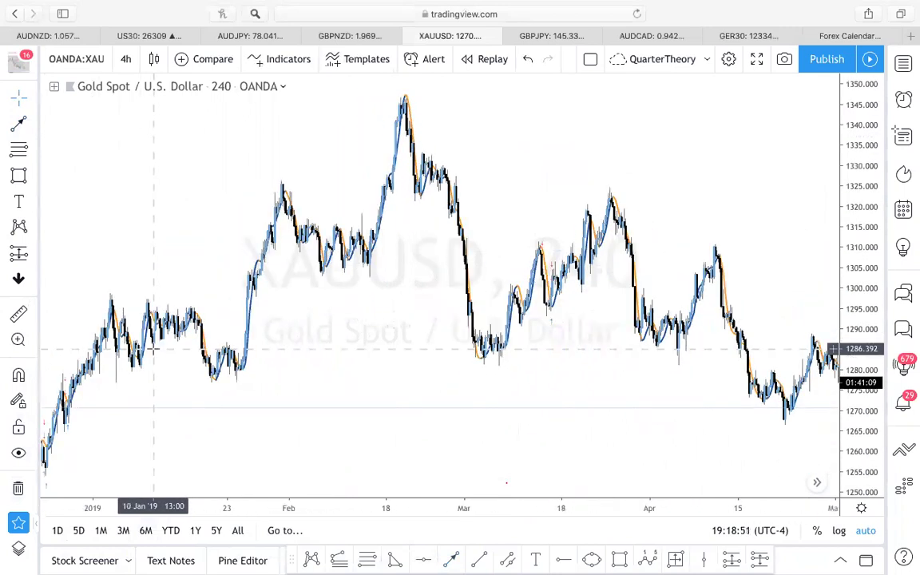
{"action": "scroll", "coordinate": [154, 348], "scroll_direction": "down", "scroll_amount": 1}
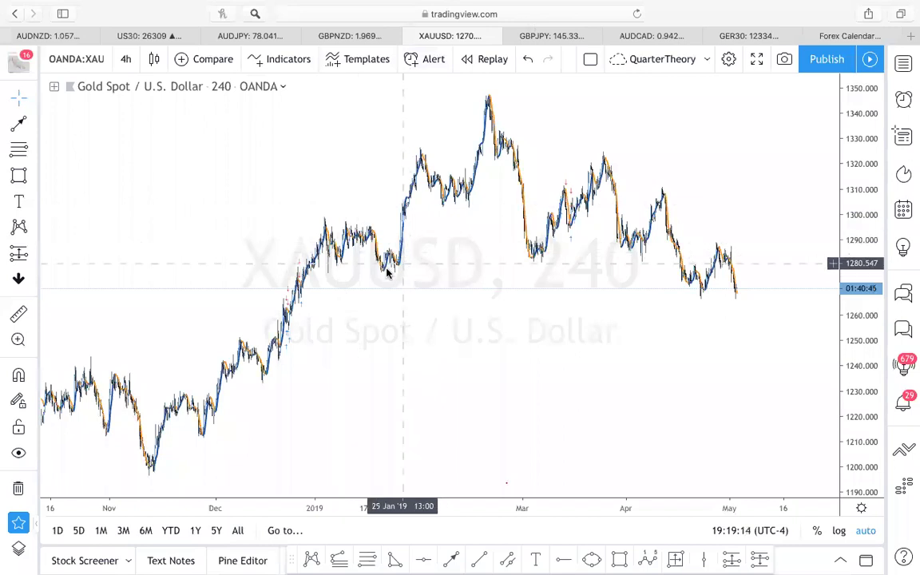
{"action": "left_click_drag", "start_coordinate": [386, 271], "coordinate": [421, 154]}
{"action": "left_click", "coordinate": [454, 203]}
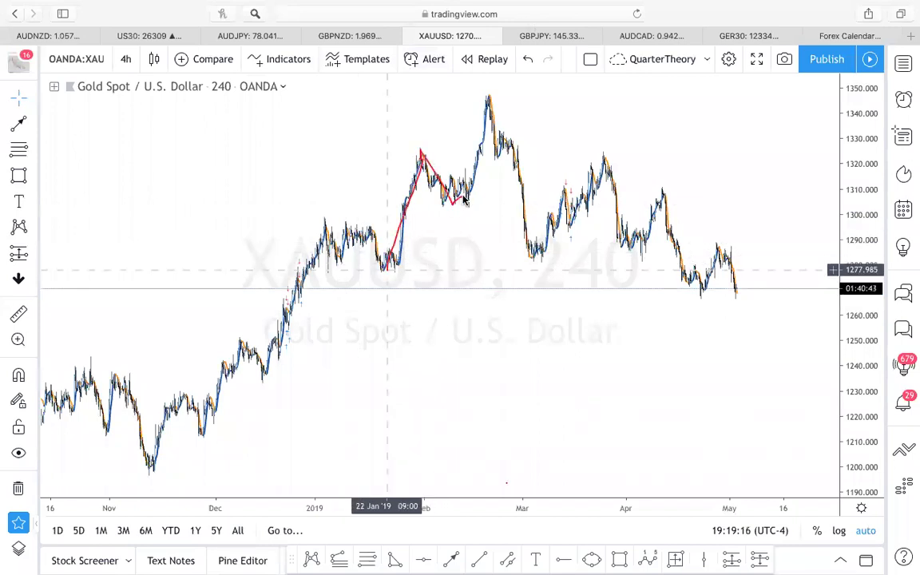
{"action": "mouse_move", "coordinate": [488, 100]}
{"action": "left_mouse_down"}
{"action": "mouse_move", "coordinate": [527, 253]}
{"action": "mouse_move", "coordinate": [600, 161]}
{"action": "left_mouse_up"}
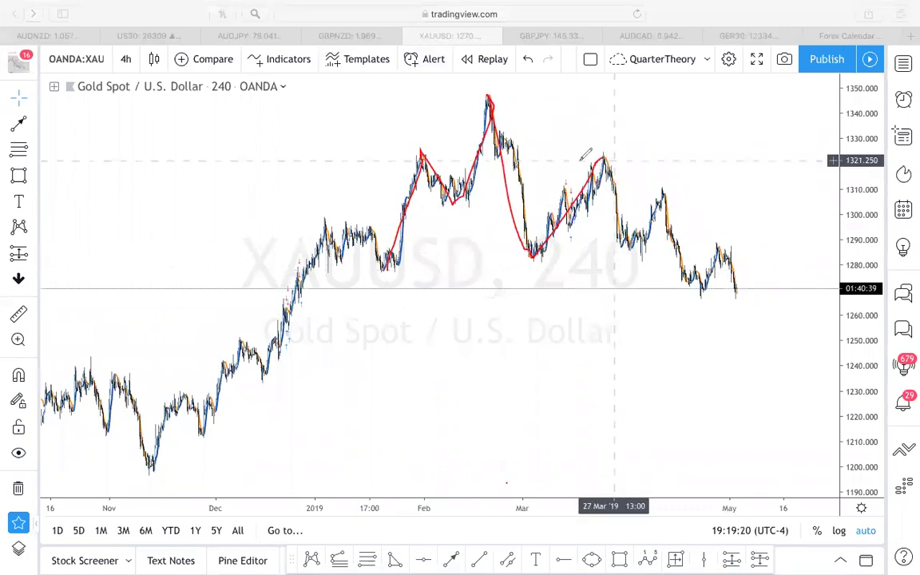
- Sketch a freehand line joining the early-February and late-March highs, redraw it straighter, and clear the red markings
{"action": "mouse_move", "coordinate": [422, 150]}
{"action": "left_mouse_down"}
{"action": "mouse_move", "coordinate": [550, 155]}
{"action": "mouse_move", "coordinate": [624, 137]}
{"action": "mouse_move", "coordinate": [632, 141]}
{"action": "mouse_move", "coordinate": [625, 152]}
{"action": "left_mouse_up"}
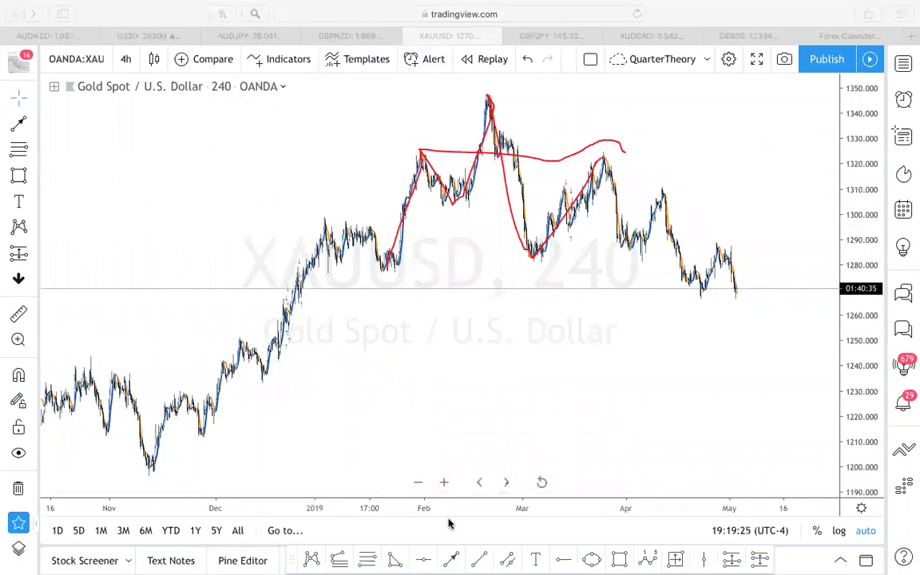
{"action": "key", "text": "ctrl+z"}
{"action": "mouse_move", "coordinate": [418, 150]}
{"action": "left_mouse_down"}
{"action": "mouse_move", "coordinate": [564, 160]}
{"action": "mouse_move", "coordinate": [634, 146]}
{"action": "mouse_move", "coordinate": [627, 156]}
{"action": "left_mouse_up"}
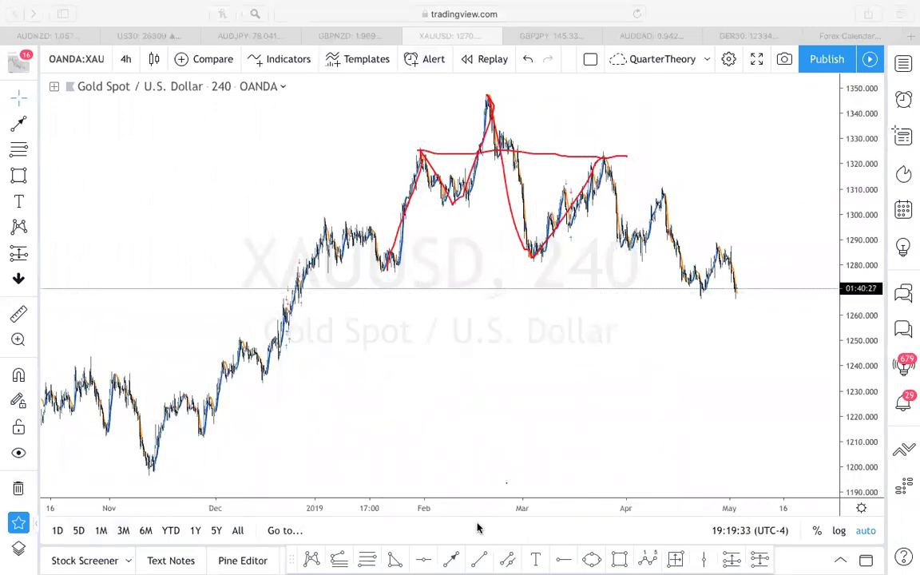
{"action": "key", "text": "super+z"}
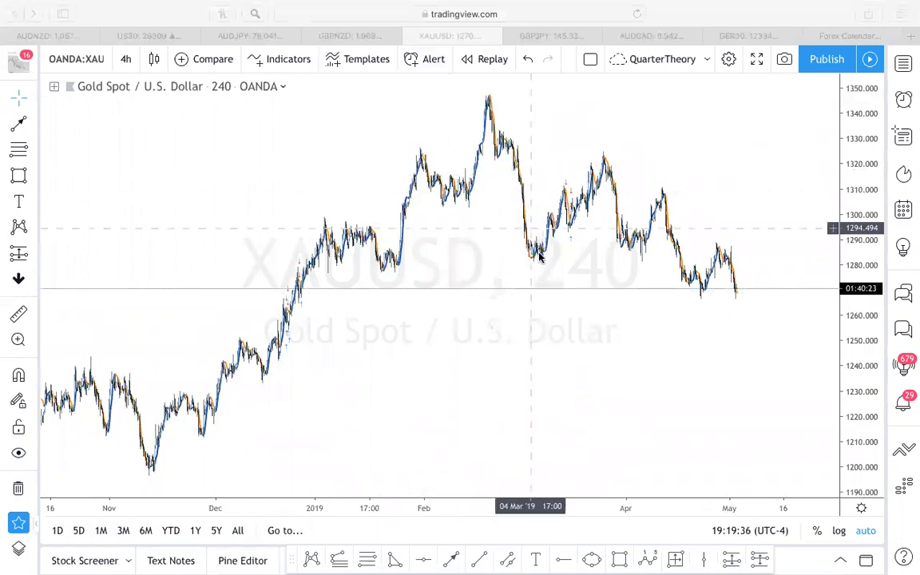
- Trace the drop from the February peak and the rebound to the late-March high, and underline the March and April lows
{"action": "mouse_move", "coordinate": [490, 96]}
{"action": "left_mouse_down"}
{"action": "mouse_move", "coordinate": [537, 248]}
{"action": "mouse_move", "coordinate": [577, 212]}
{"action": "mouse_move", "coordinate": [605, 162]}
{"action": "mouse_move", "coordinate": [599, 149]}
{"action": "left_mouse_up"}
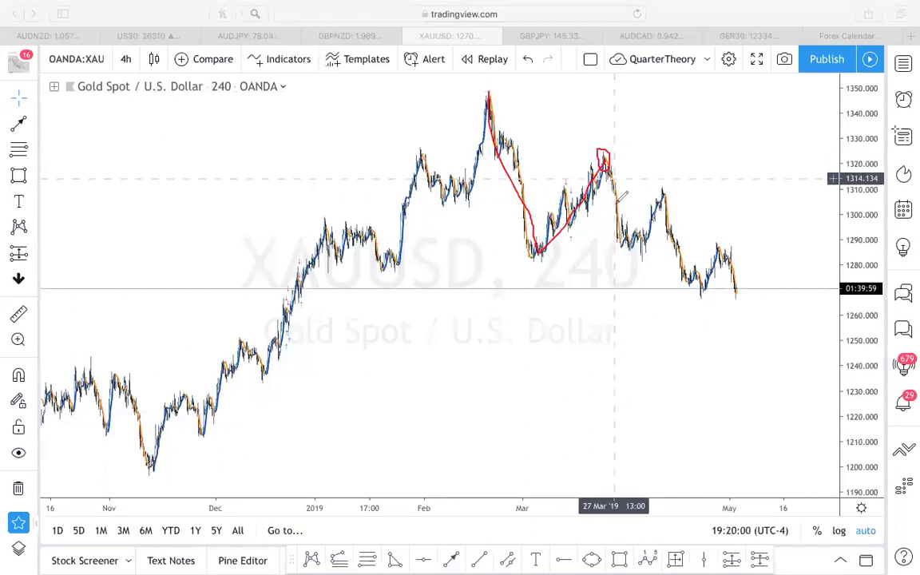
{"action": "left_click_drag", "start_coordinate": [529, 262], "coordinate": [681, 250]}
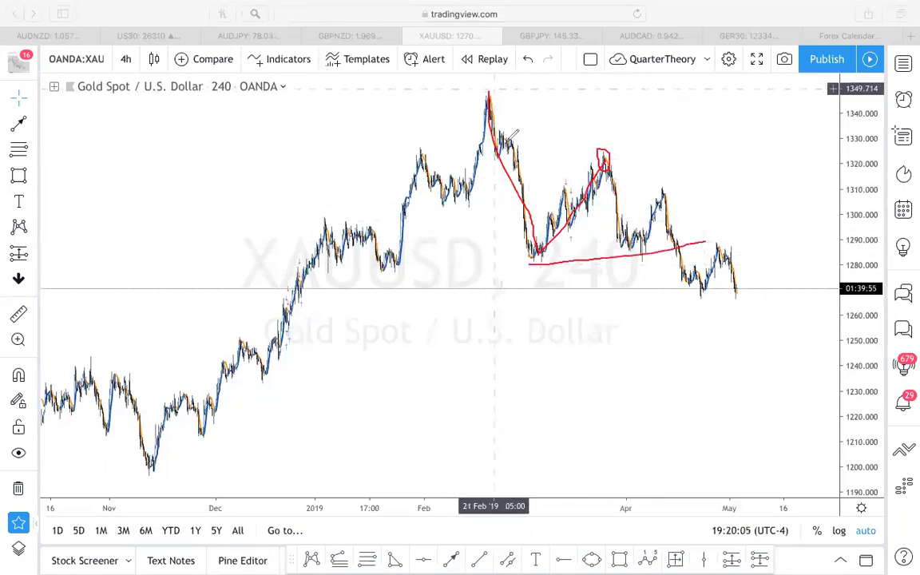
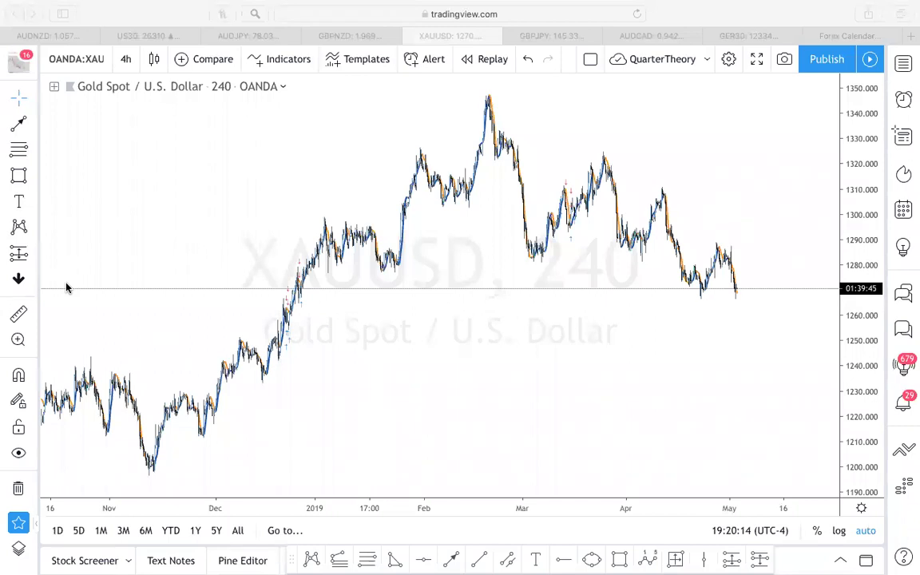
- Draw a Fib retracement from the 20 February peak at about 1348.006 to the 5 April low at about 1281.116
{"action": "left_click", "coordinate": [18, 148]}
{"action": "left_click", "coordinate": [488, 95]}
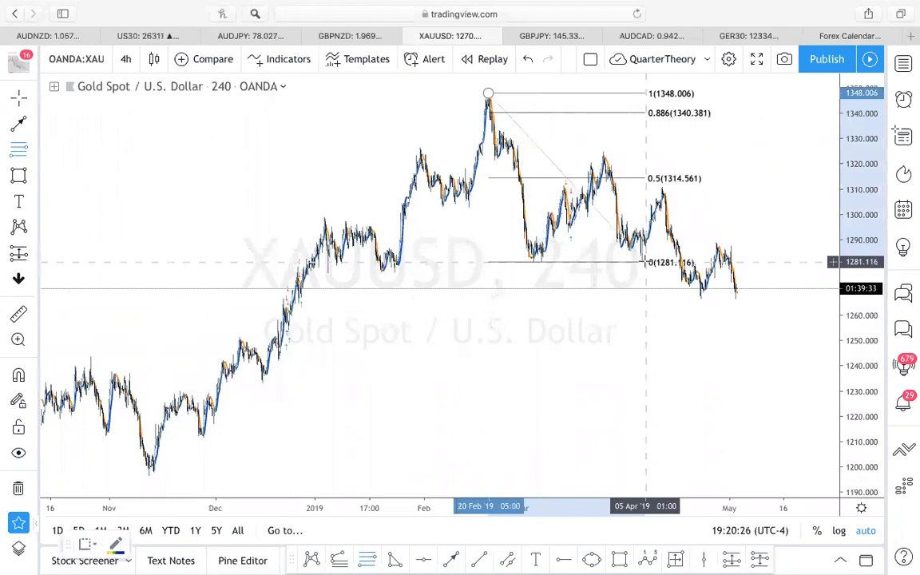
{"action": "left_click", "coordinate": [645, 262]}
- Enable the retracement's 0.618 level and disable its 0.5 and 0.886 levels
{"action": "double_click", "coordinate": [645, 262]}
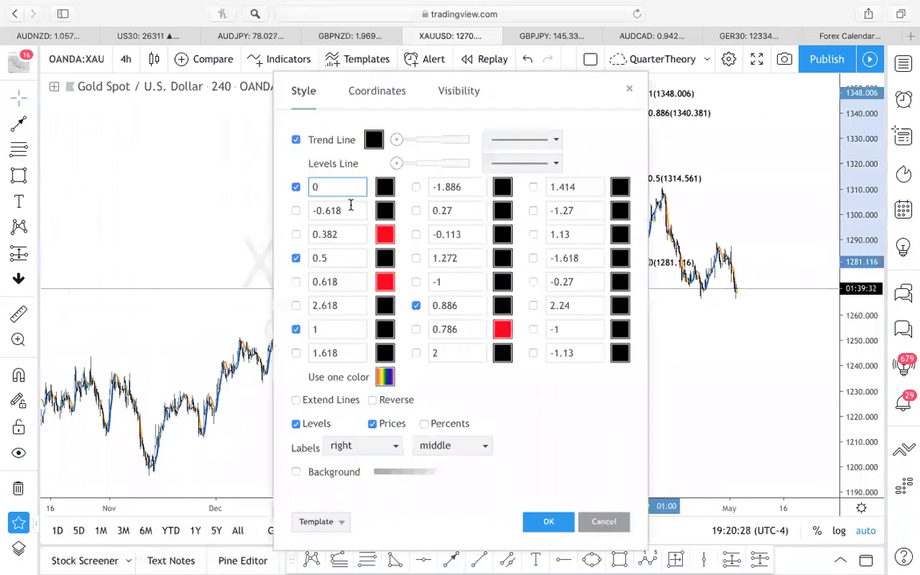
{"action": "left_click", "coordinate": [296, 282]}
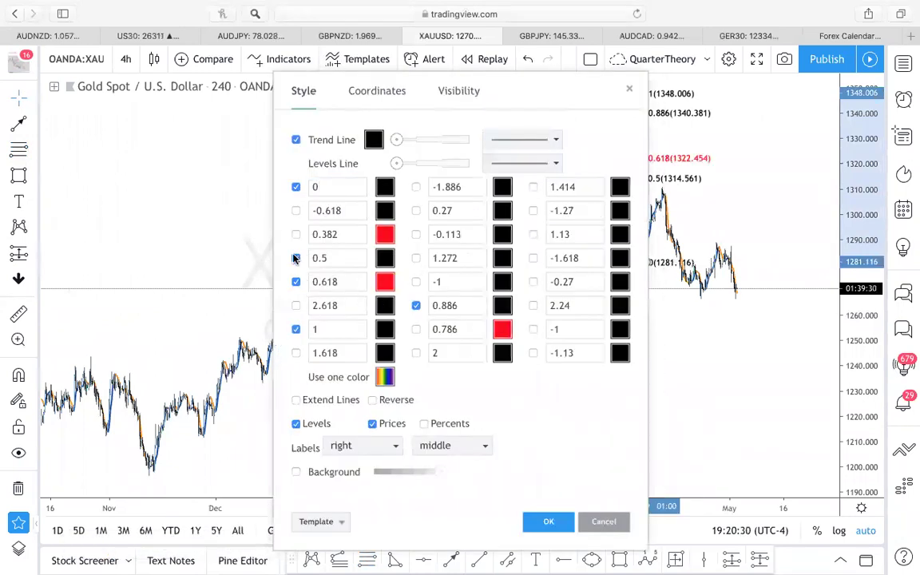
{"action": "left_click", "coordinate": [416, 306]}
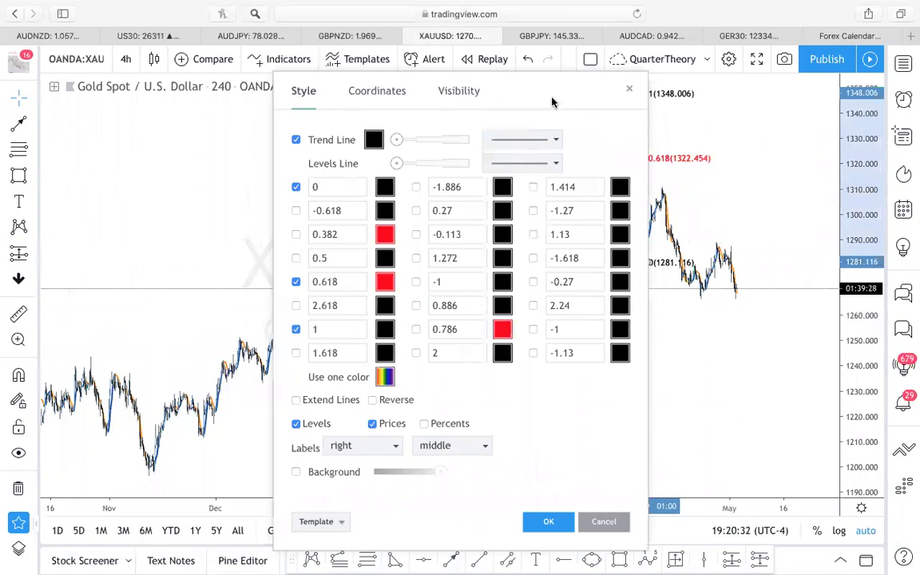
{"action": "left_click_drag", "start_coordinate": [551, 101], "coordinate": [262, 121]}
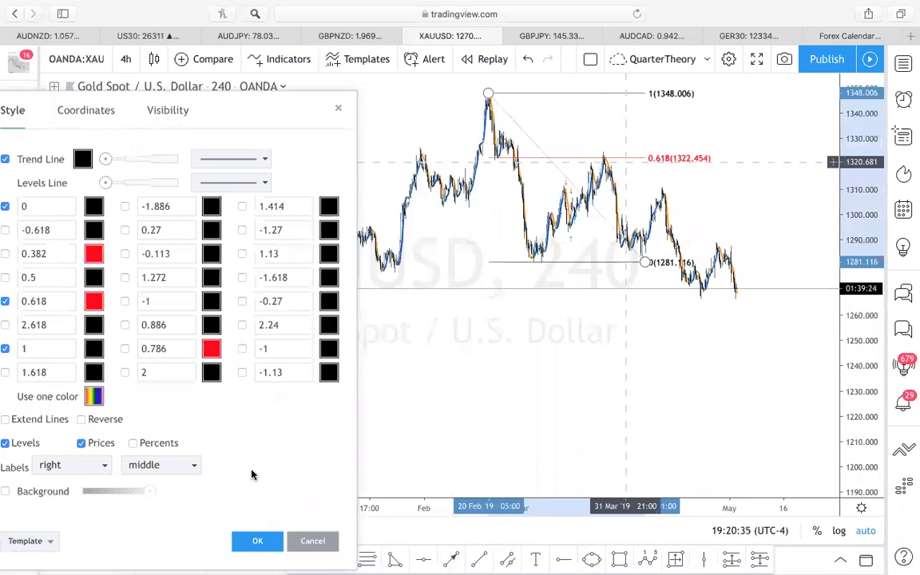
{"action": "left_click", "coordinate": [255, 541]}
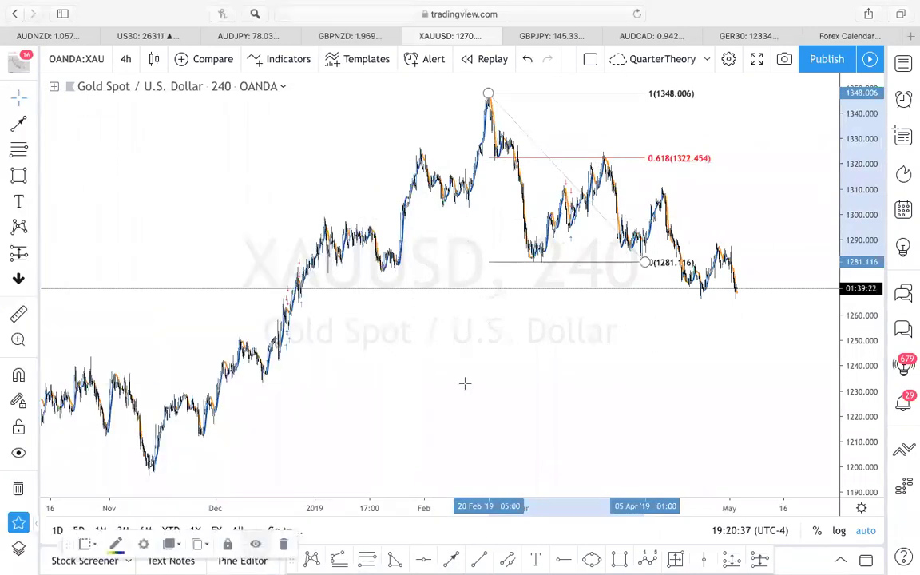
- Enable the retracement's -0.618 level and move its upper anchor to 17 February at about 1347.437
{"action": "scroll", "coordinate": [464, 384], "scroll_direction": "right", "scroll_amount": 5}
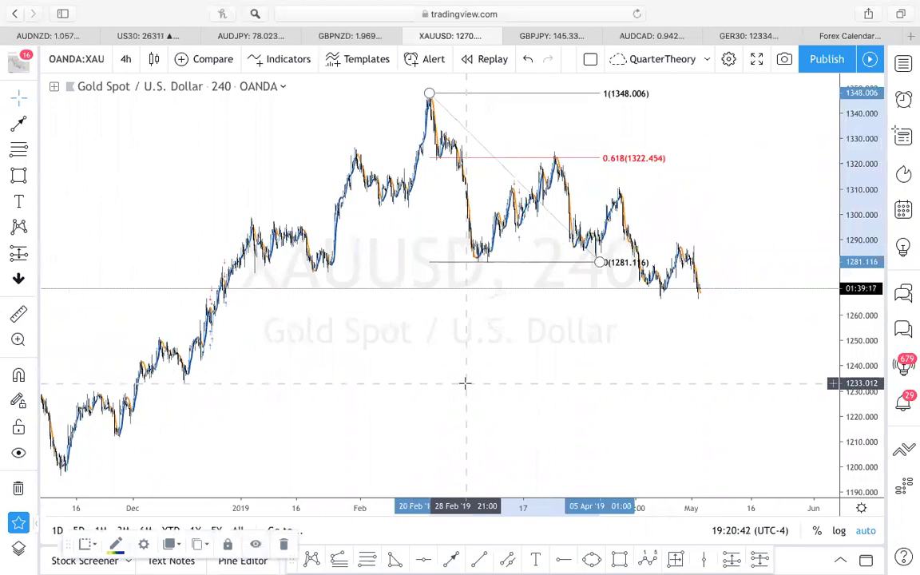
{"action": "double_click", "coordinate": [597, 265]}
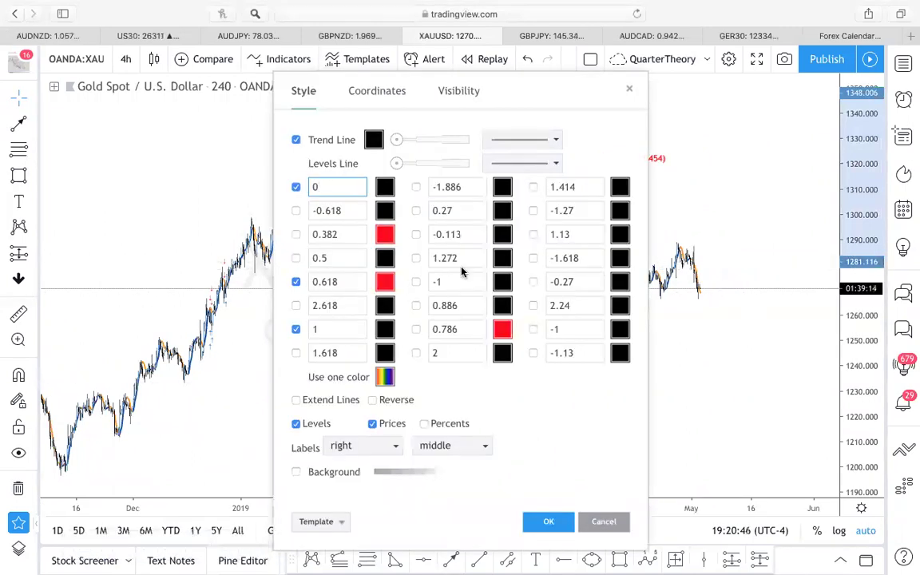
{"action": "left_click", "coordinate": [296, 211]}
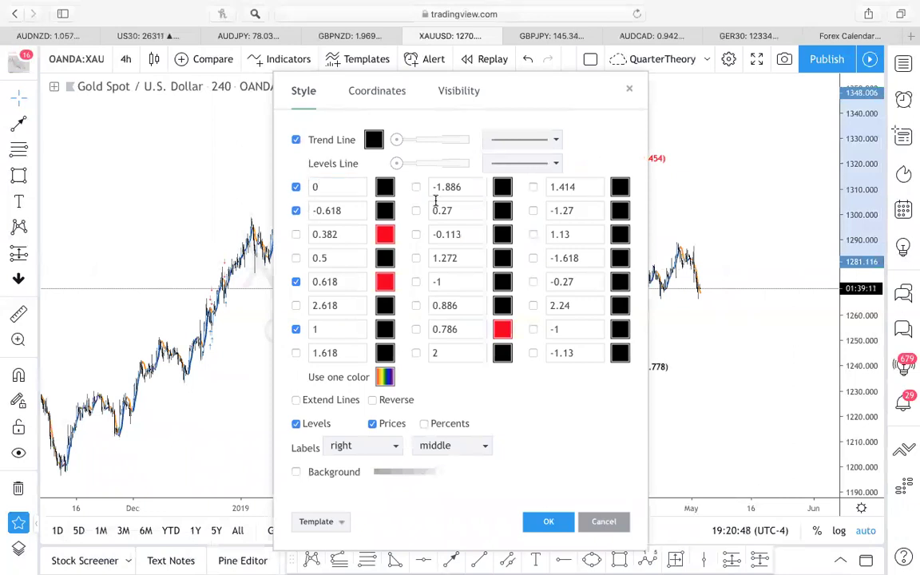
{"action": "left_click", "coordinate": [548, 523]}
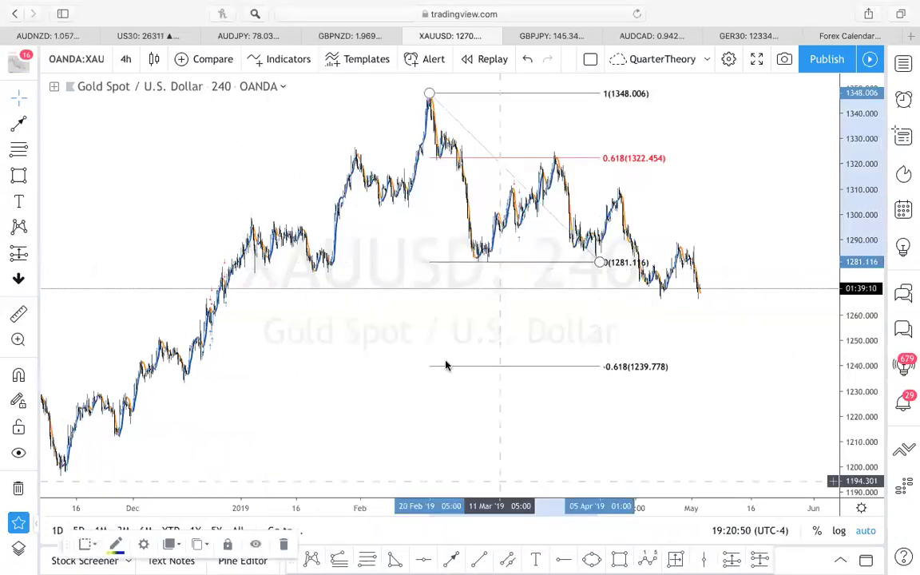
{"action": "left_click_drag", "start_coordinate": [430, 98], "coordinate": [419, 96]}
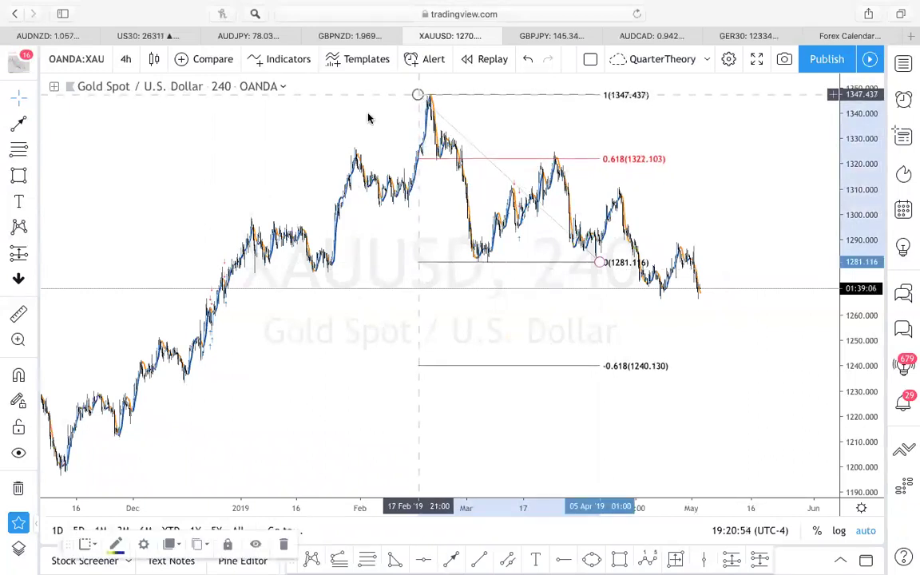
- Draw a trend-based Fib extension from 27 February at about 1347.722 to 20 March at about 1281.401, projected from 14 May at about 1347.437
{"action": "key", "text": "alt+f"}
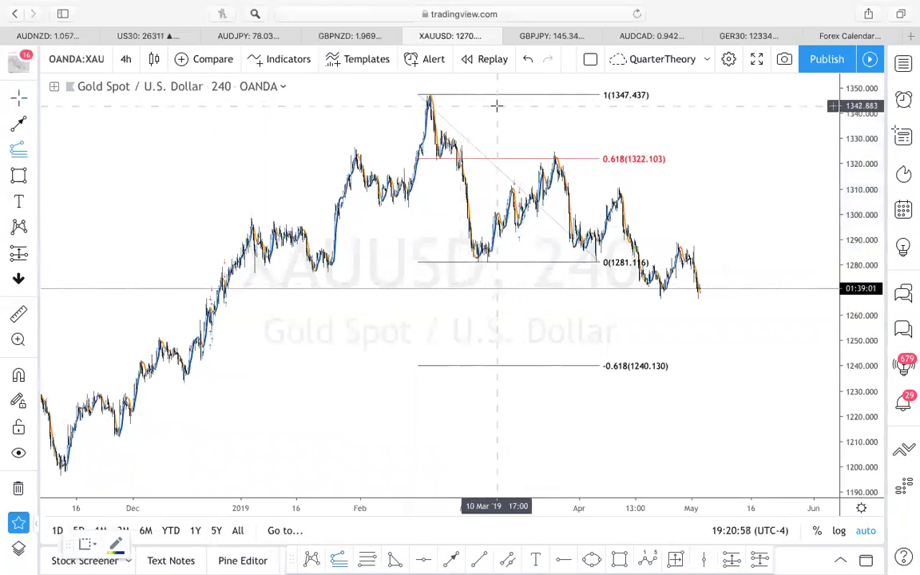
{"action": "left_click", "coordinate": [459, 94]}
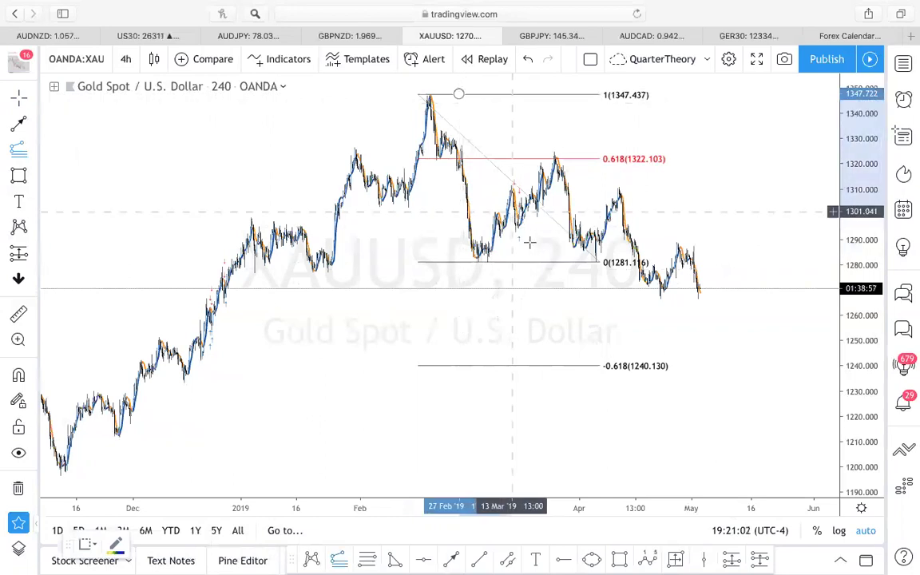
{"action": "left_click", "coordinate": [536, 263]}
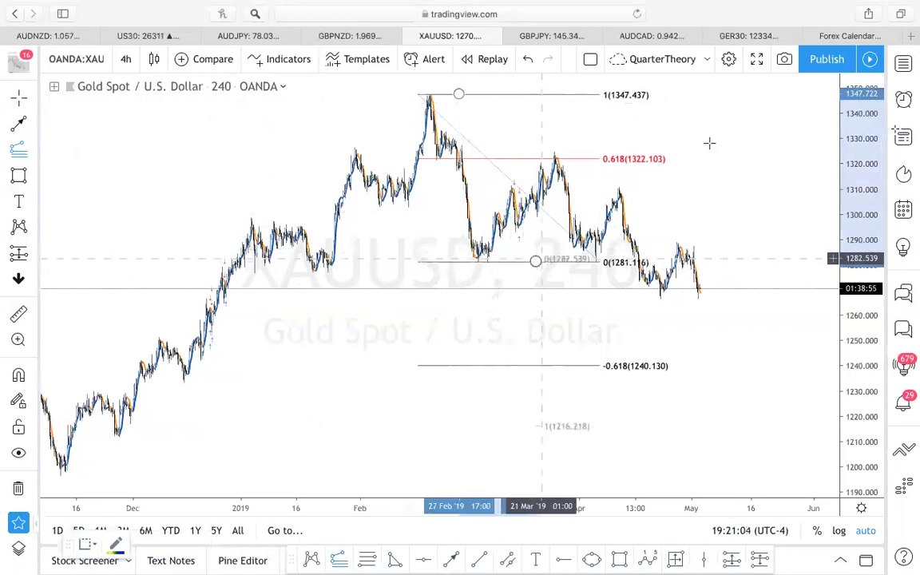
{"action": "left_click", "coordinate": [745, 95]}
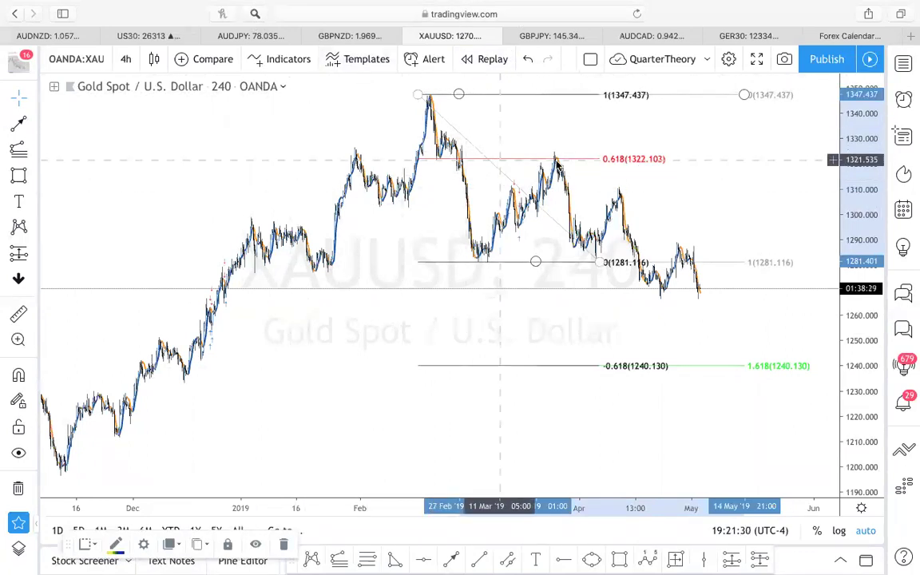
- Circle the late-March high at the 0.618 level and the retracement's -0.618 label in red
{"action": "left_click_drag", "start_coordinate": [565, 149], "coordinate": [539, 163]}
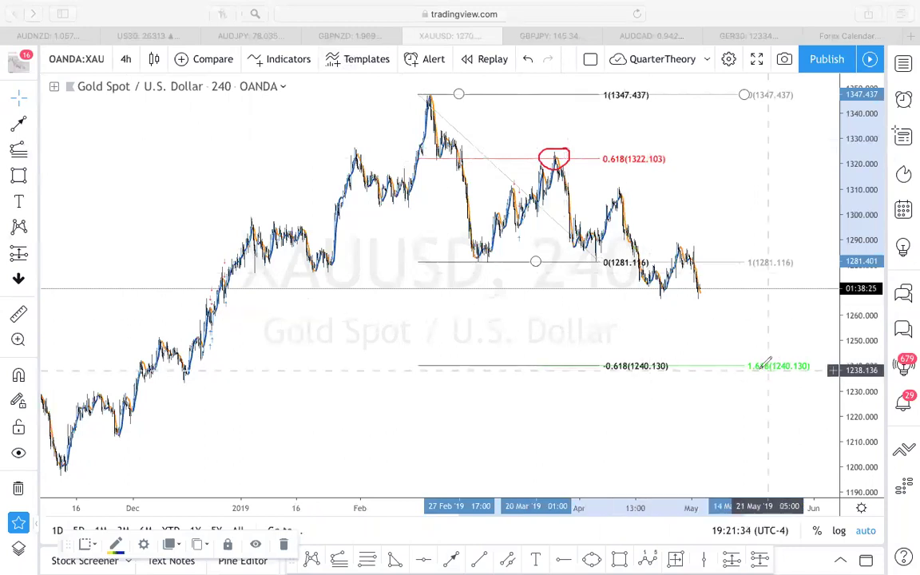
{"action": "left_click_drag", "start_coordinate": [689, 352], "coordinate": [614, 351]}
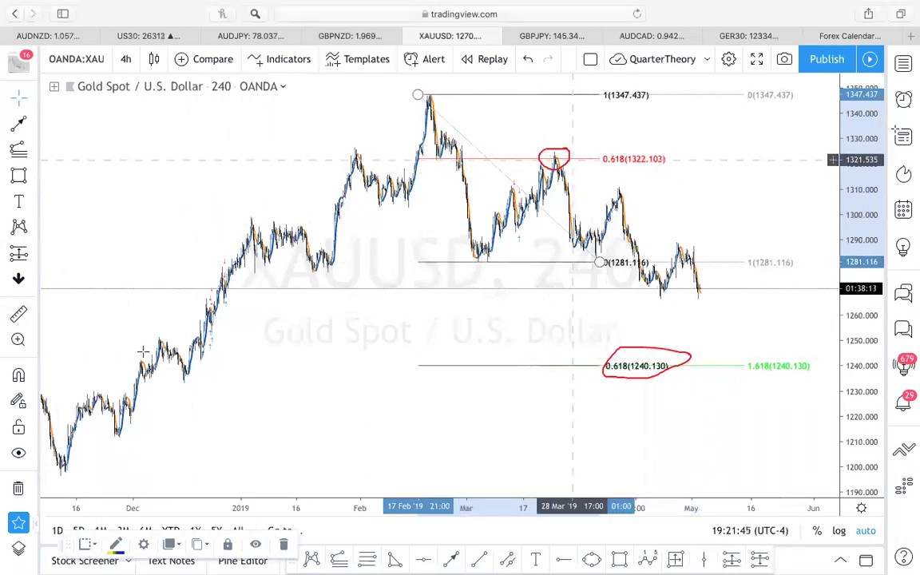
- Measure the price distance from the retracement's 0.618 level down to its -0.618 level
{"action": "left_click", "coordinate": [18, 313]}
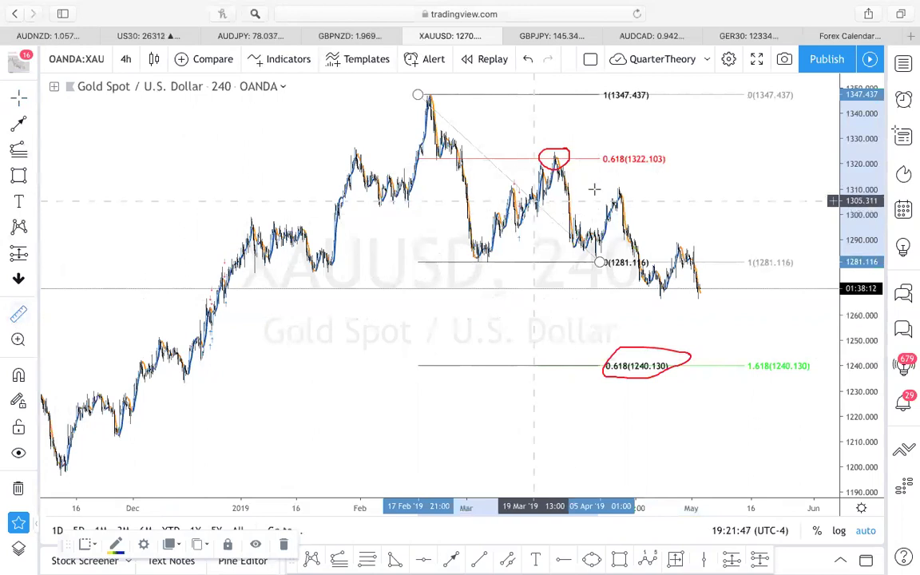
{"action": "left_click", "coordinate": [594, 159]}
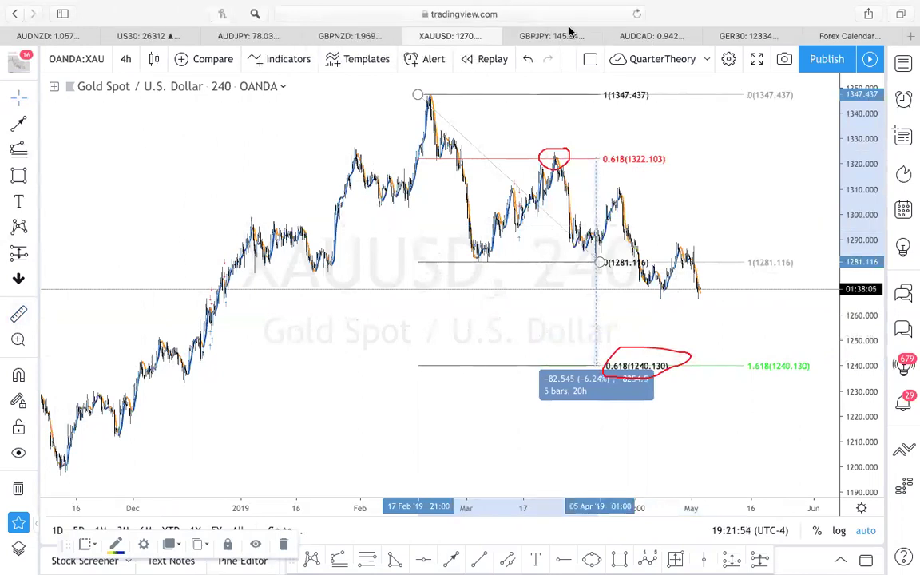
{"action": "left_click", "coordinate": [261, 134]}
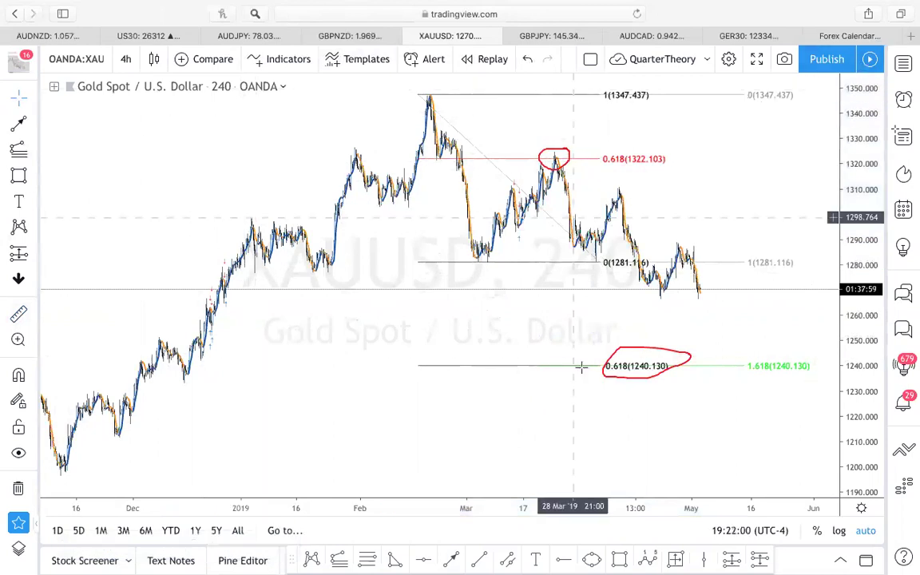
{"action": "left_click", "coordinate": [601, 160]}
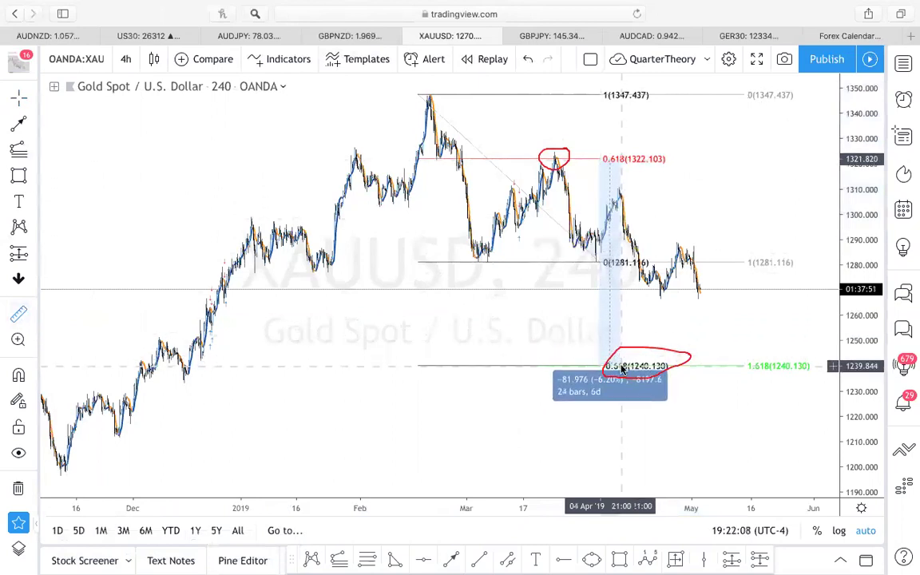
{"action": "left_click", "coordinate": [621, 365]}
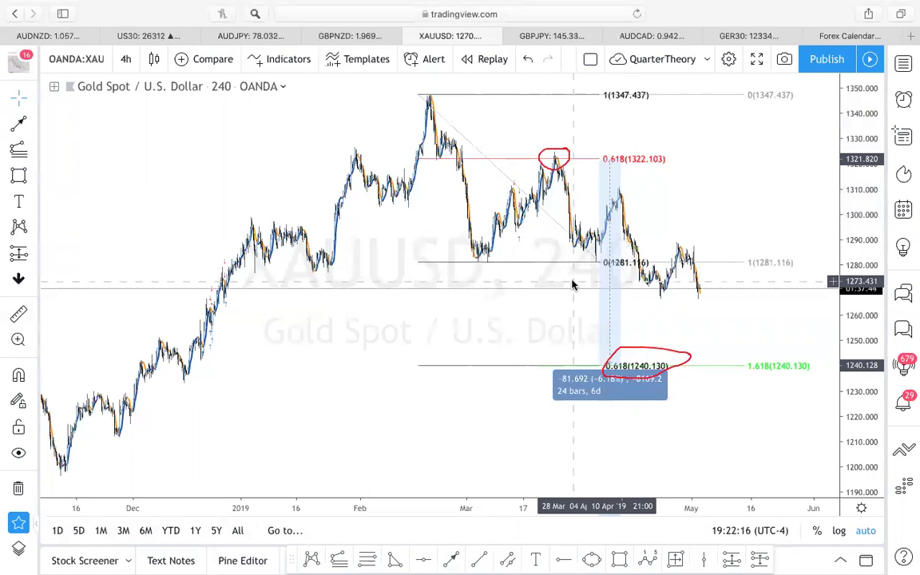
{"action": "left_click", "coordinate": [571, 289]}
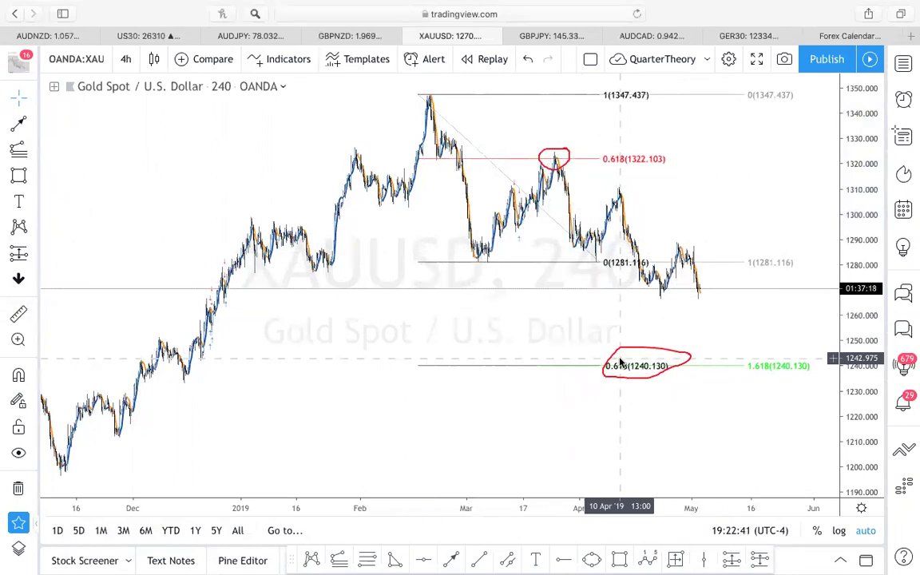
- Enable the 0.886 level of the Fib retracement
{"action": "left_click", "coordinate": [596, 159]}
{"action": "right_click", "coordinate": [597, 163]}
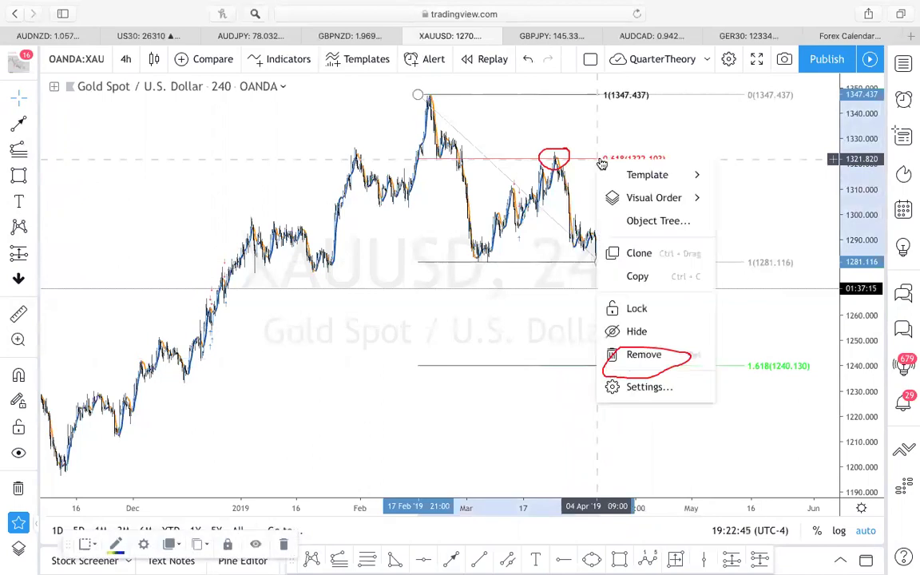
{"action": "left_click", "coordinate": [649, 387]}
{"action": "left_click", "coordinate": [416, 305]}
{"action": "left_click", "coordinate": [548, 520]}
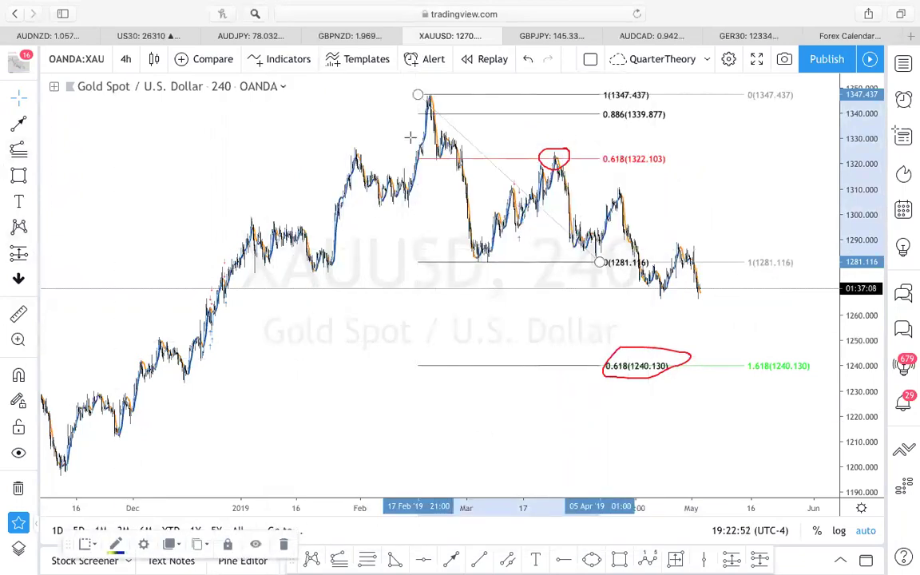
- Draw an XABCD pattern with X at about 1347.722, A at 1281.116, B at 1321.820, C at 1240.413 and D at 1340.037 on 2 May
{"action": "left_click", "coordinate": [430, 94]}
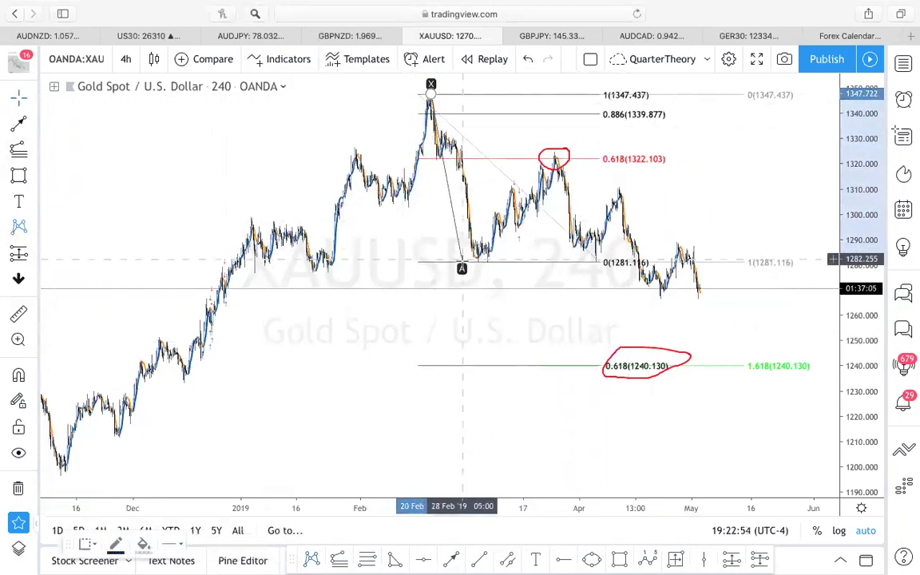
{"action": "left_click", "coordinate": [533, 150]}
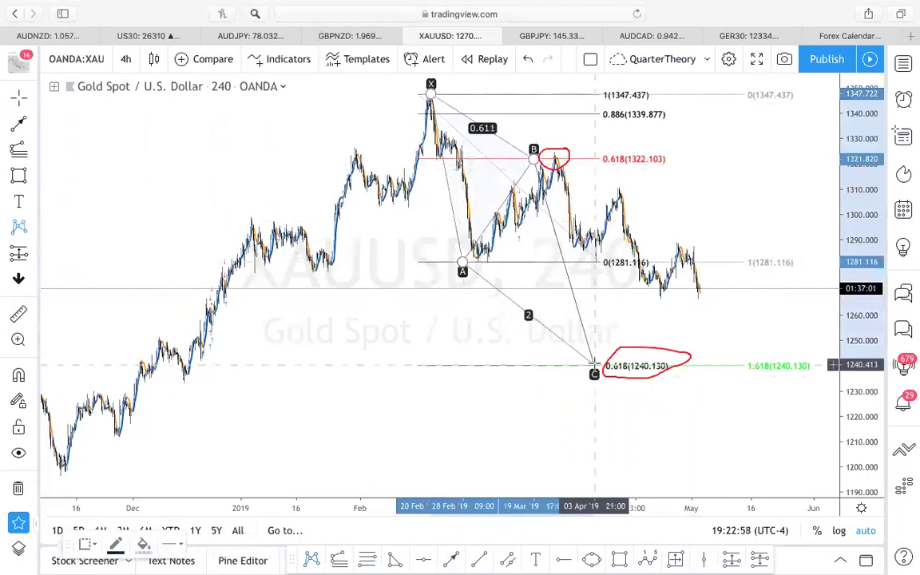
{"action": "left_click", "coordinate": [594, 366]}
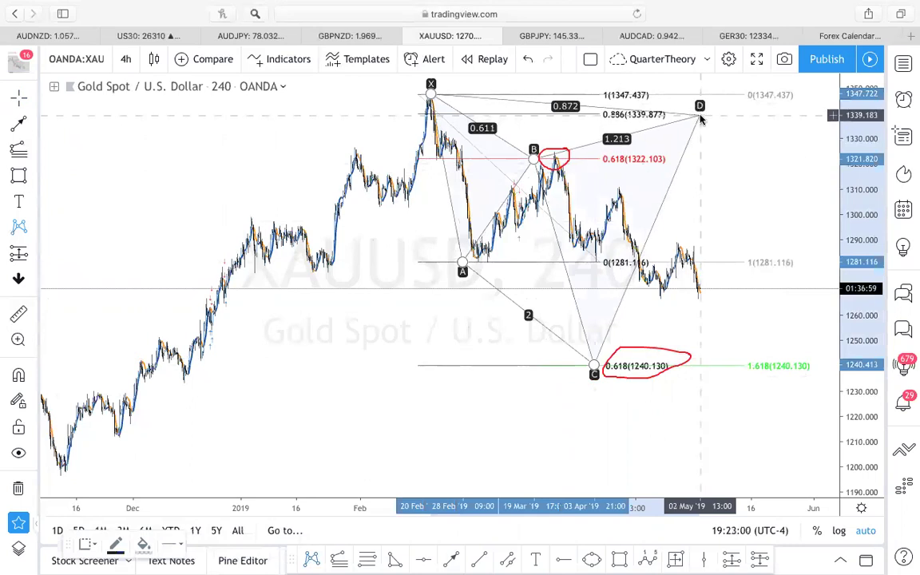
{"action": "left_click", "coordinate": [700, 114]}
{"action": "scroll", "coordinate": [585, 290], "scroll_direction": "up", "scroll_amount": 1}
{"action": "scroll", "coordinate": [584, 290], "scroll_direction": "up", "scroll_amount": 1}
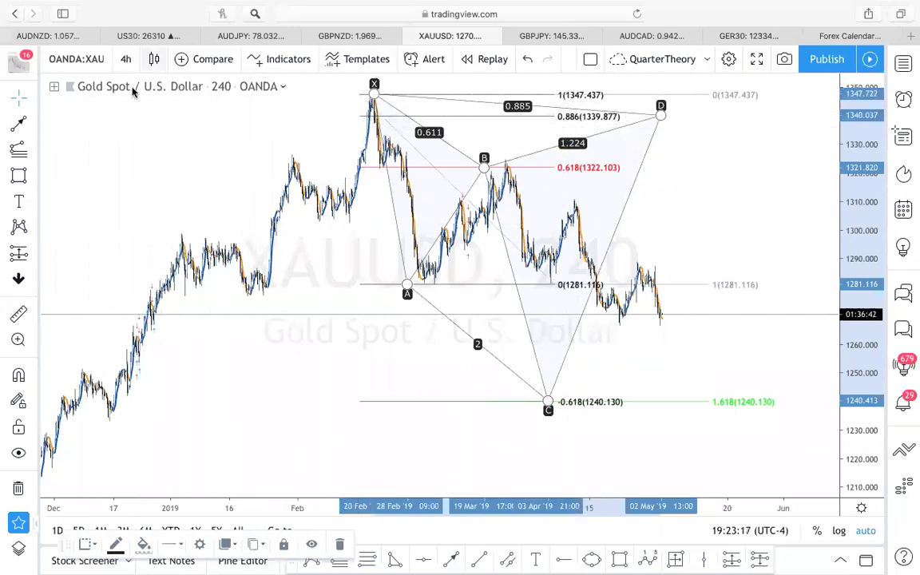
- Switch the chart to the 1-week timeframe and examine the XABCD pattern against the weekly candles
{"action": "left_click", "coordinate": [126, 59]}
{"action": "left_click", "coordinate": [138, 384]}
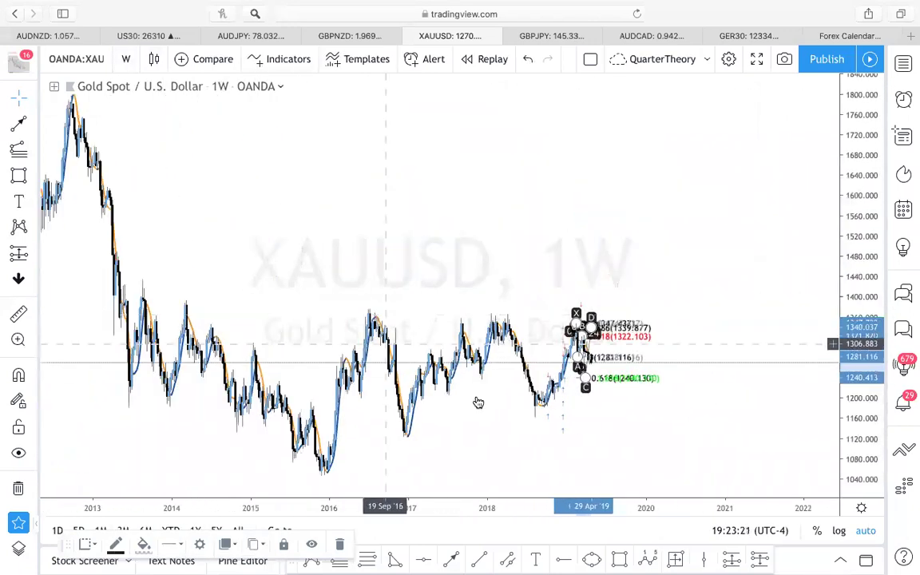
{"action": "scroll", "coordinate": [542, 483], "scroll_direction": "up", "scroll_amount": 5}
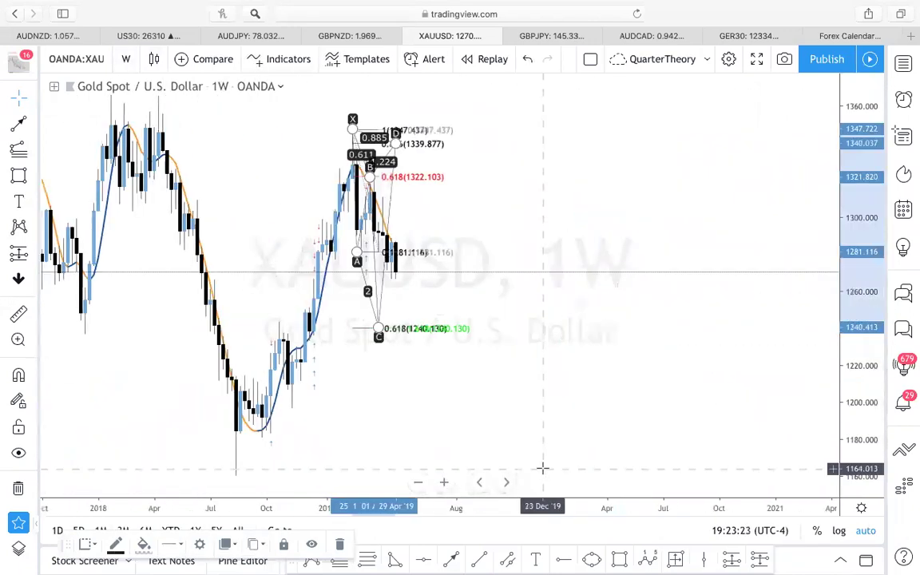
{"action": "scroll", "coordinate": [544, 481], "scroll_direction": "up", "scroll_amount": 6}
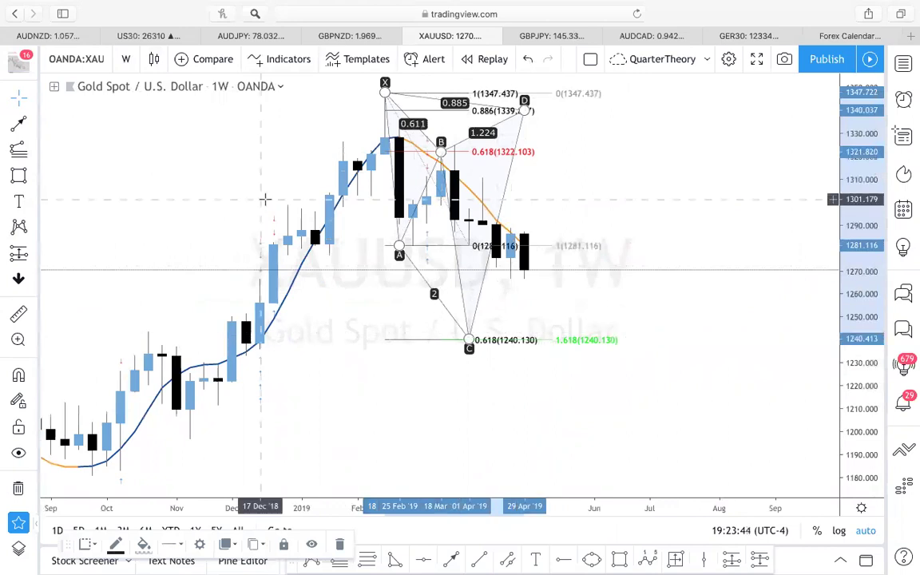
- Return the chart to the 4-hour timeframe and rescale it to fit the whole XABCD pattern
{"action": "left_click", "coordinate": [126, 60]}
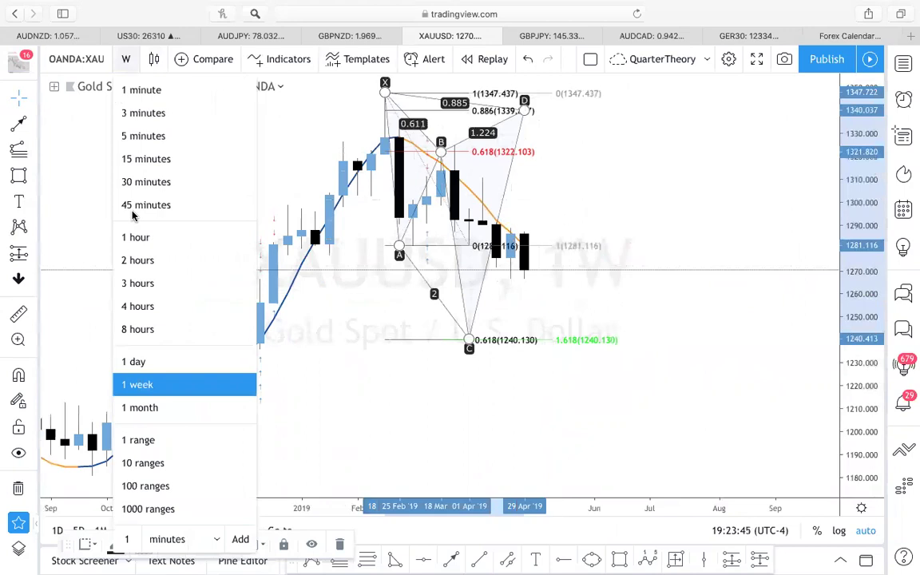
{"action": "left_click", "coordinate": [143, 305]}
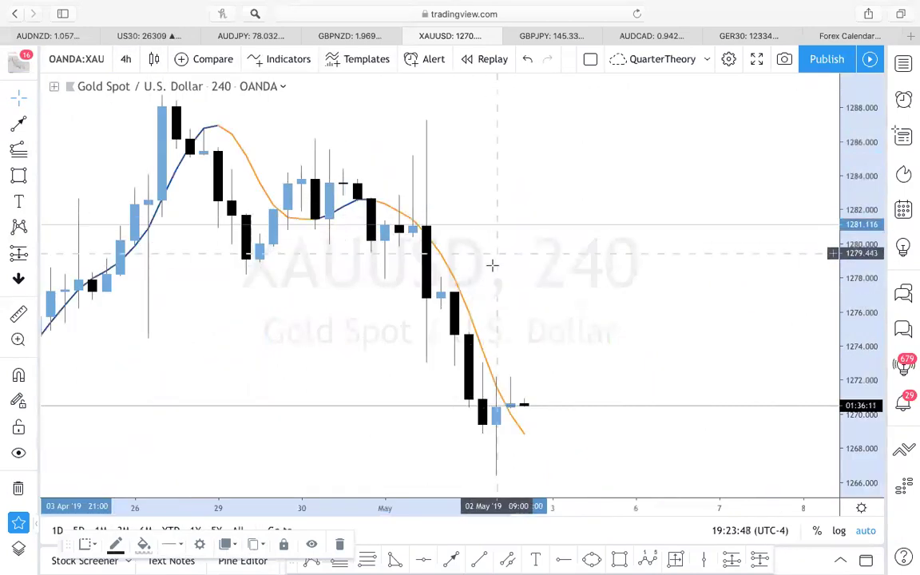
{"action": "scroll", "coordinate": [494, 265], "scroll_direction": "down", "scroll_amount": 10}
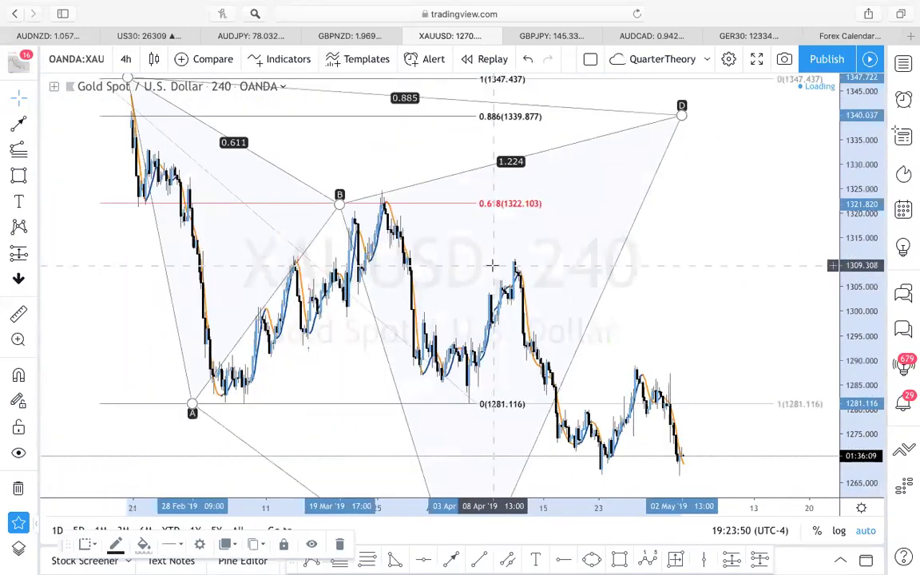
{"action": "left_click_drag", "start_coordinate": [873, 244], "coordinate": [872, 276]}
{"action": "left_click", "coordinate": [704, 151]}
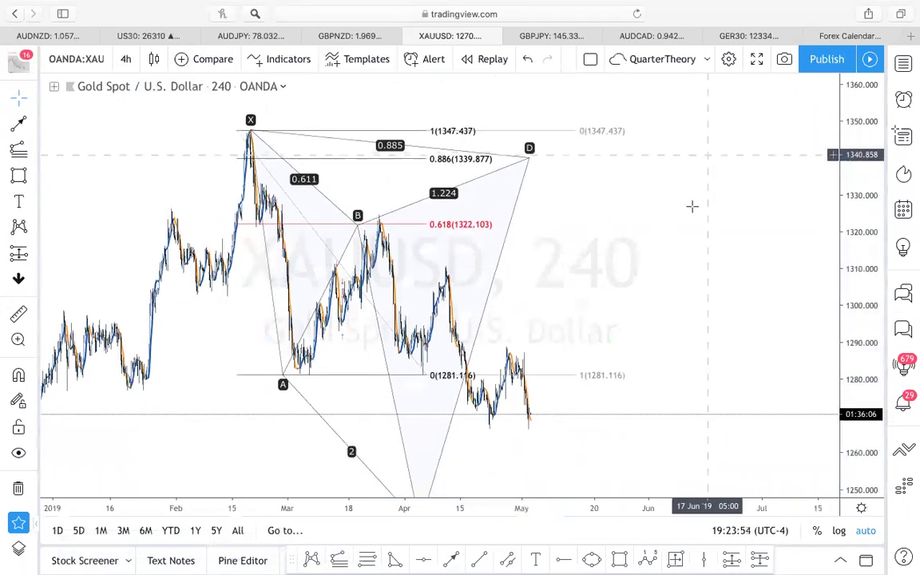
{"action": "left_click_drag", "start_coordinate": [706, 125], "coordinate": [721, 69]}
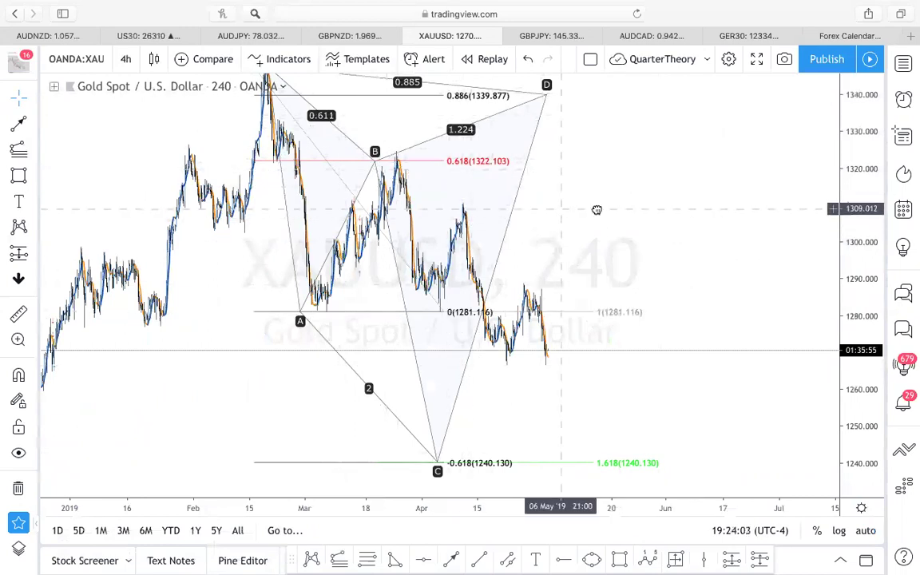
{"action": "left_click_drag", "start_coordinate": [596, 209], "coordinate": [610, 208]}
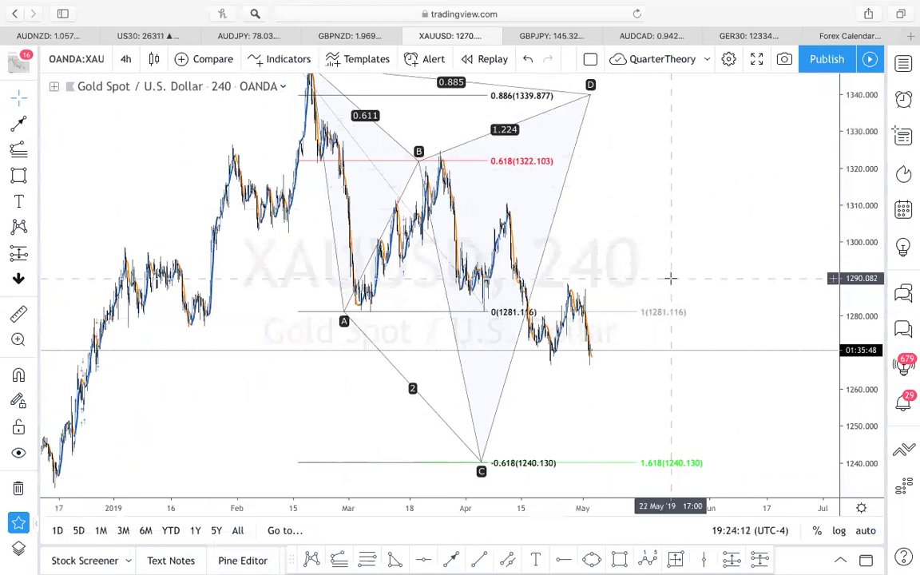
{"action": "left_click_drag", "start_coordinate": [863, 159], "coordinate": [772, 215]}
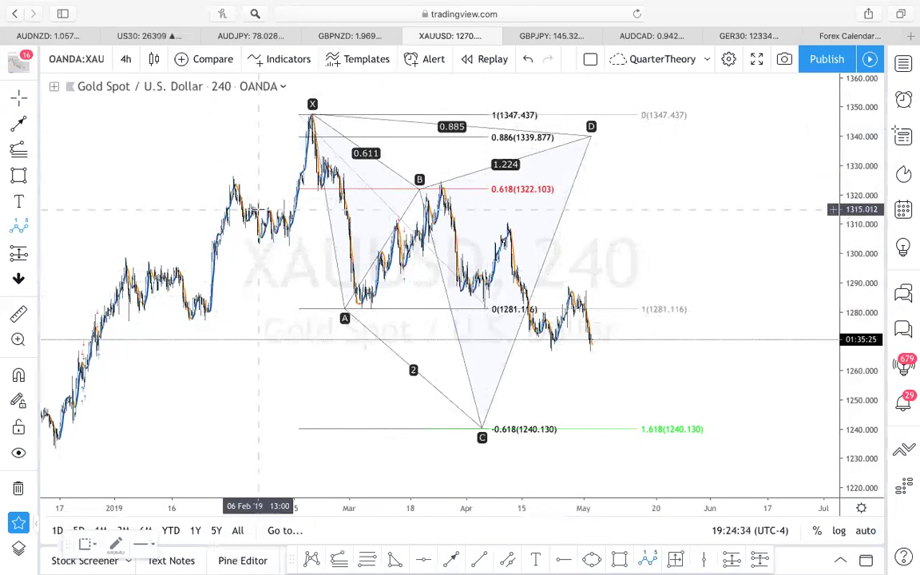
- Draw an Elliott impulse wave from the February peak at about 1347.663 through 1281.132, 1325.077, 1266.648 and 1306.419 to point 5 at about 1239.643
{"action": "left_click_drag", "start_coordinate": [322, 114], "coordinate": [358, 308]}
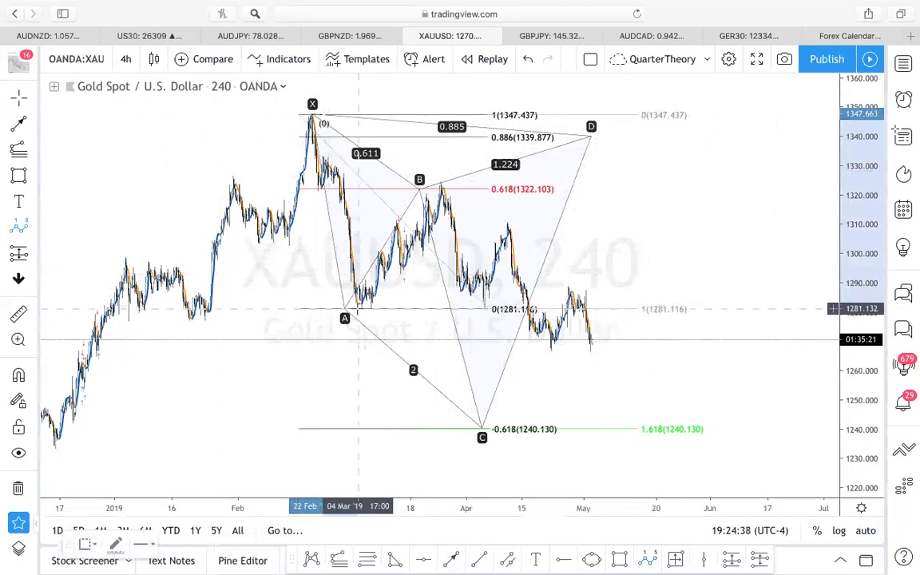
{"action": "left_click", "coordinate": [358, 308]}
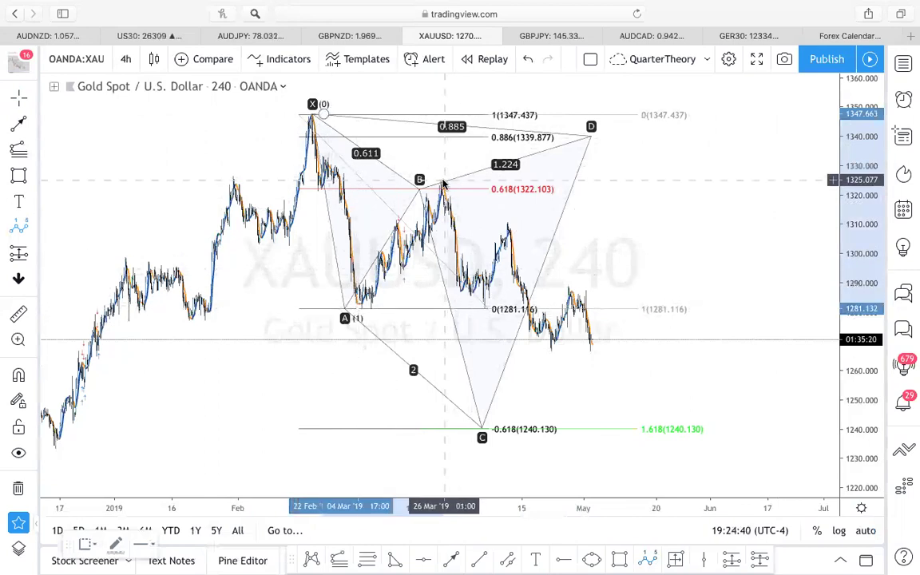
{"action": "left_click", "coordinate": [443, 184]}
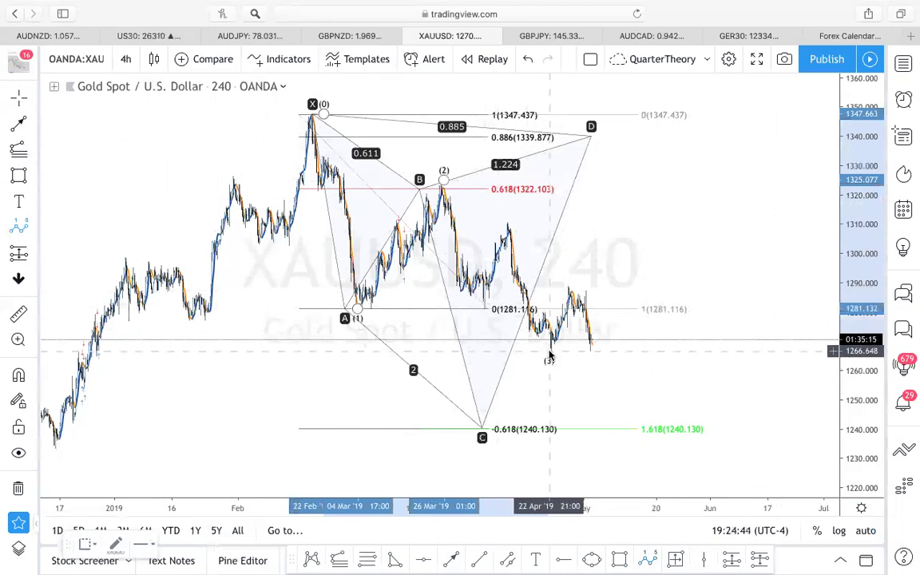
{"action": "left_click", "coordinate": [604, 234]}
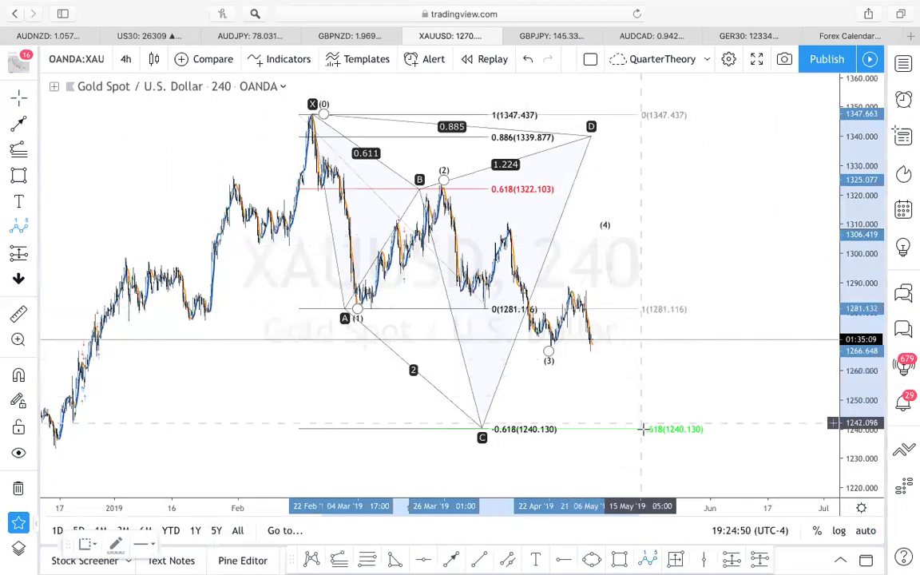
{"action": "left_click", "coordinate": [643, 430]}
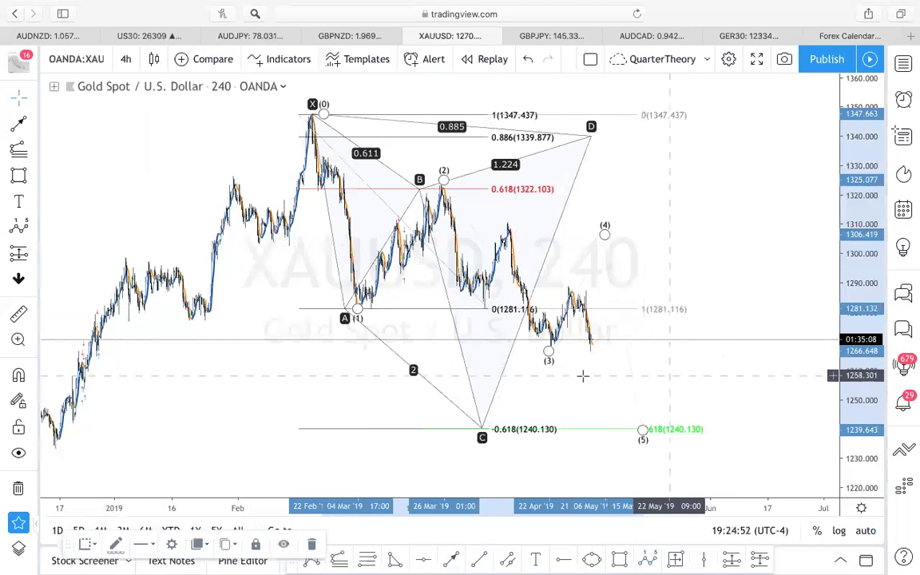
{"action": "scroll", "coordinate": [527, 386], "scroll_direction": "right", "scroll_amount": 5}
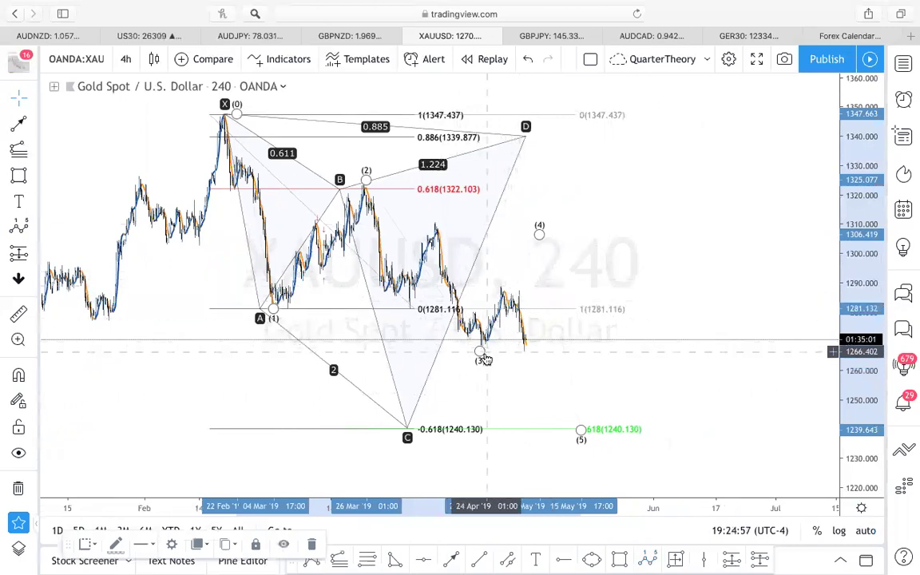
{"action": "left_click", "coordinate": [507, 388]}
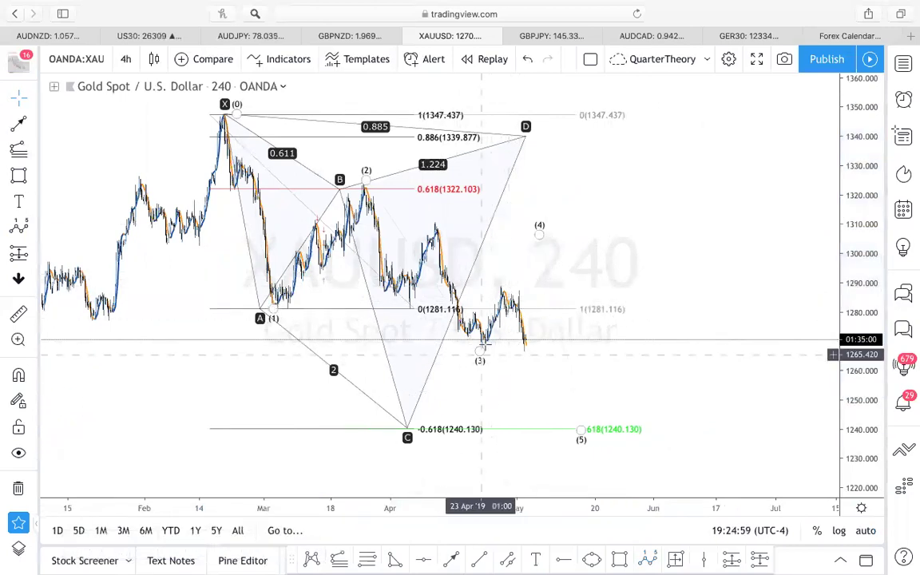
- Draw a thicker blue trend line beneath the April and May lows at about 1266.648, from 17 April to 15 May
{"action": "left_click", "coordinate": [479, 560]}
{"action": "left_click", "coordinate": [464, 352]}
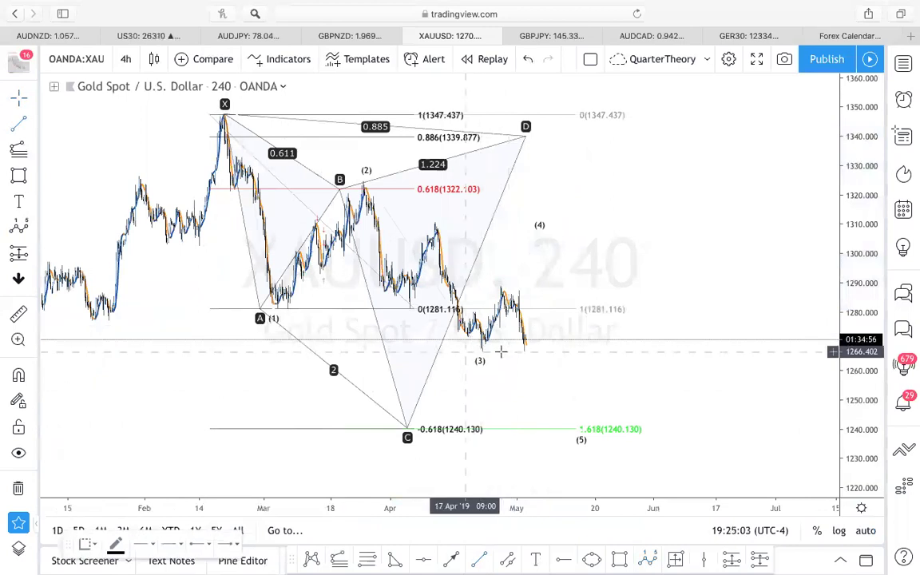
{"action": "left_click", "coordinate": [581, 353]}
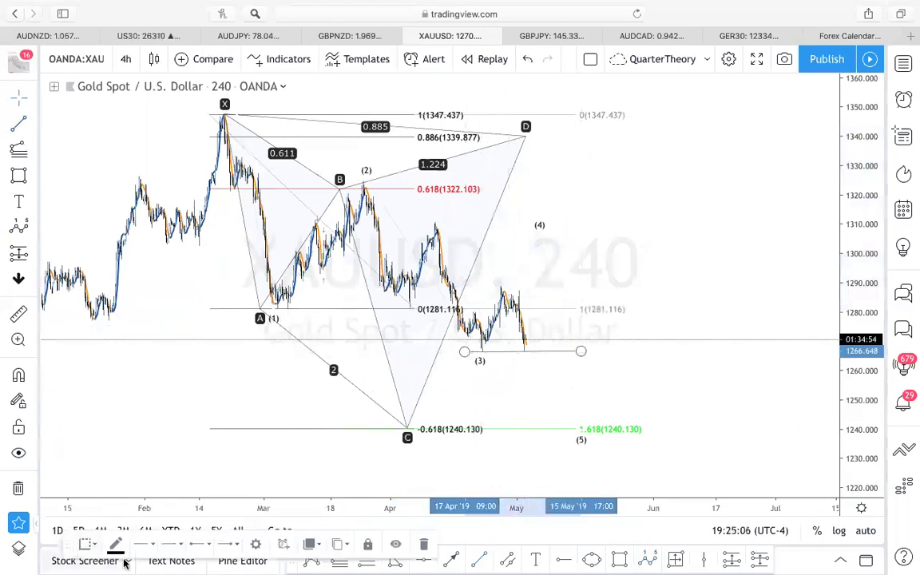
{"action": "left_click", "coordinate": [116, 543]}
{"action": "left_click", "coordinate": [115, 544]}
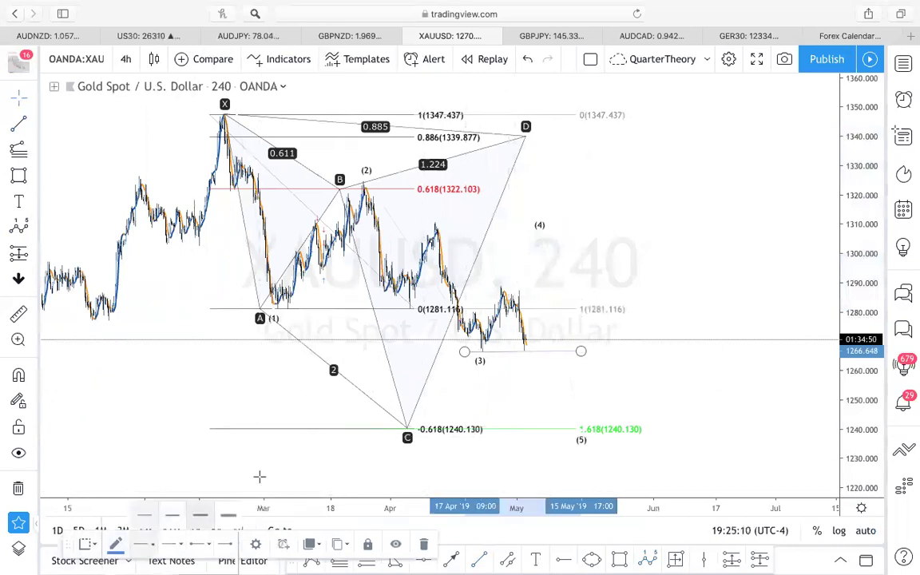
{"action": "left_click", "coordinate": [555, 403]}
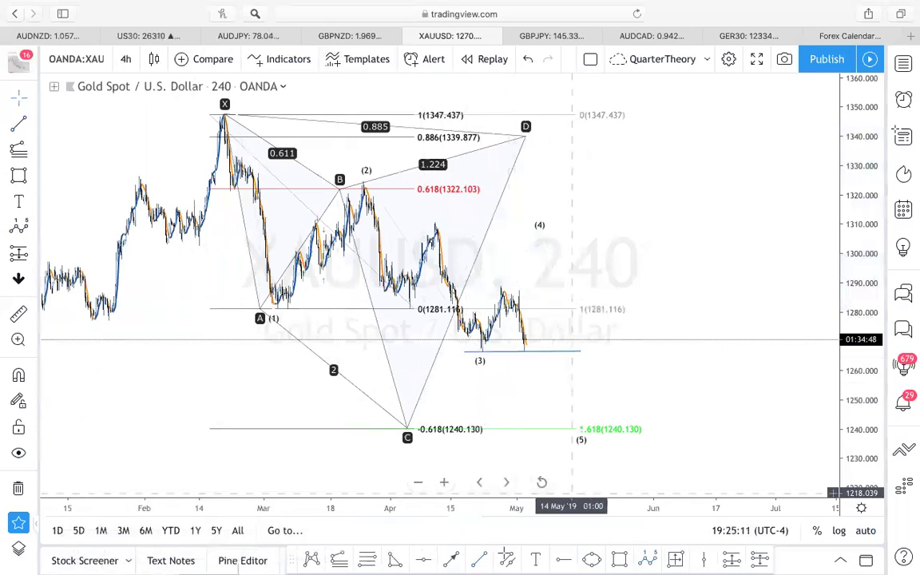
- Draw a Fibonacci retracement from the 10 April high at about 1310.727 down to about 1266.431 on 7 May
{"action": "scroll", "coordinate": [550, 396], "scroll_direction": "up", "scroll_amount": 1}
{"action": "scroll", "coordinate": [531, 499], "scroll_direction": "up", "scroll_amount": 2}
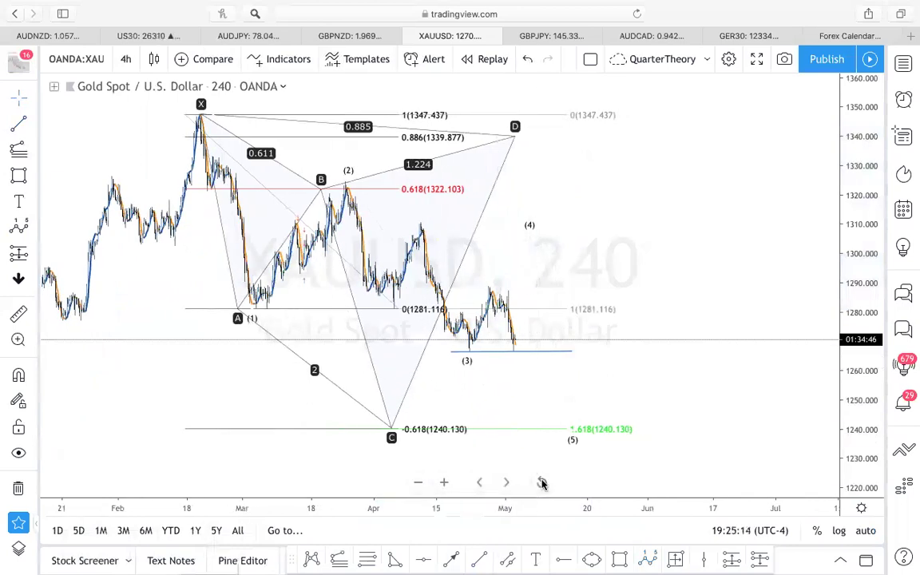
{"action": "left_click", "coordinate": [542, 483]}
{"action": "scroll", "coordinate": [546, 408], "scroll_direction": "down", "scroll_amount": 3}
{"action": "scroll", "coordinate": [546, 408], "scroll_direction": "up", "scroll_amount": 1}
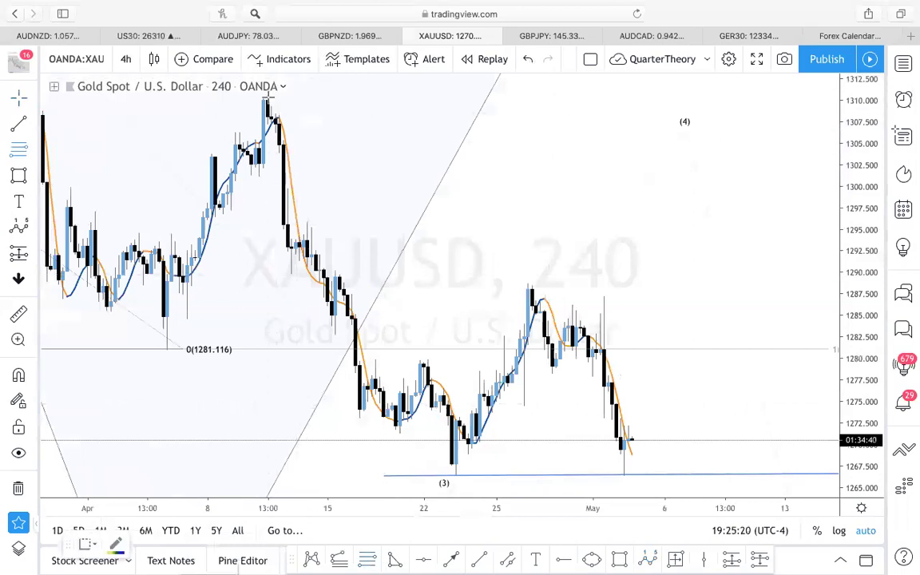
{"action": "left_click", "coordinate": [266, 94]}
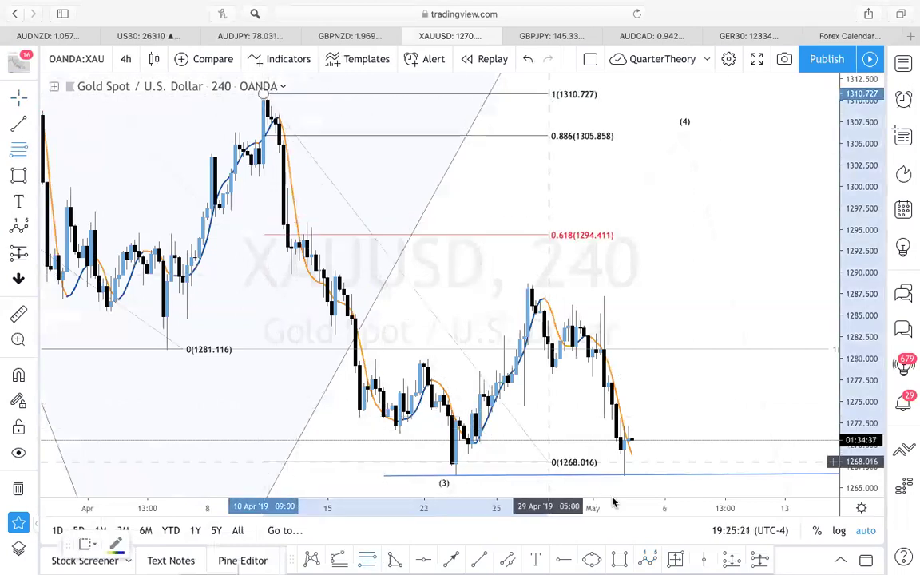
{"action": "left_click", "coordinate": [691, 475]}
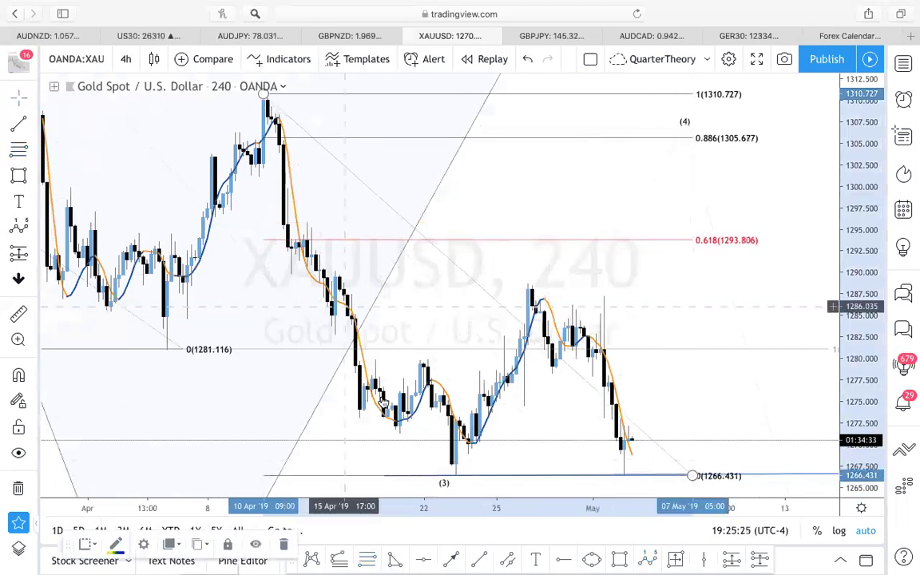
- Turn off the 0.618 level and turn on the 0.5 level of the new Fibonacci retracement
{"action": "right_click", "coordinate": [695, 476]}
{"action": "double_click", "coordinate": [349, 309]}
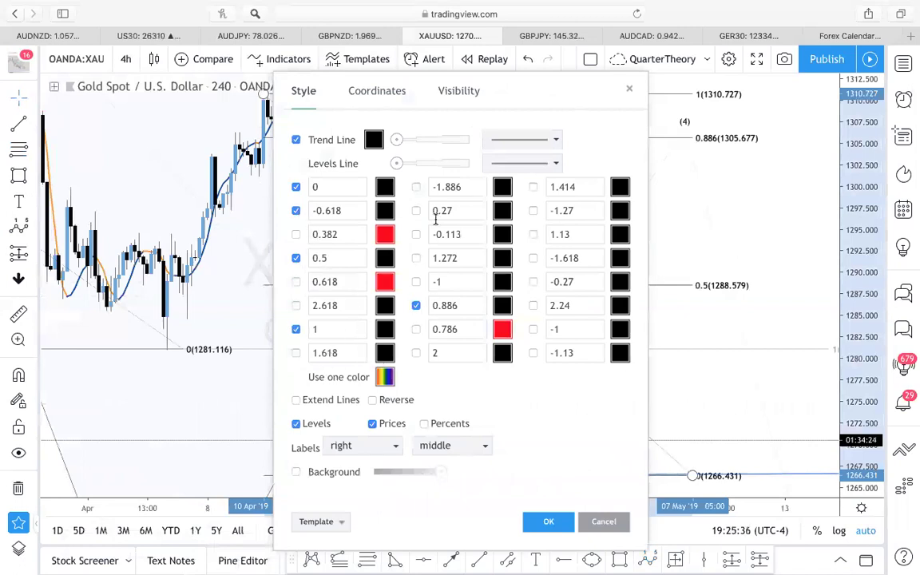
{"action": "left_click", "coordinate": [542, 522]}
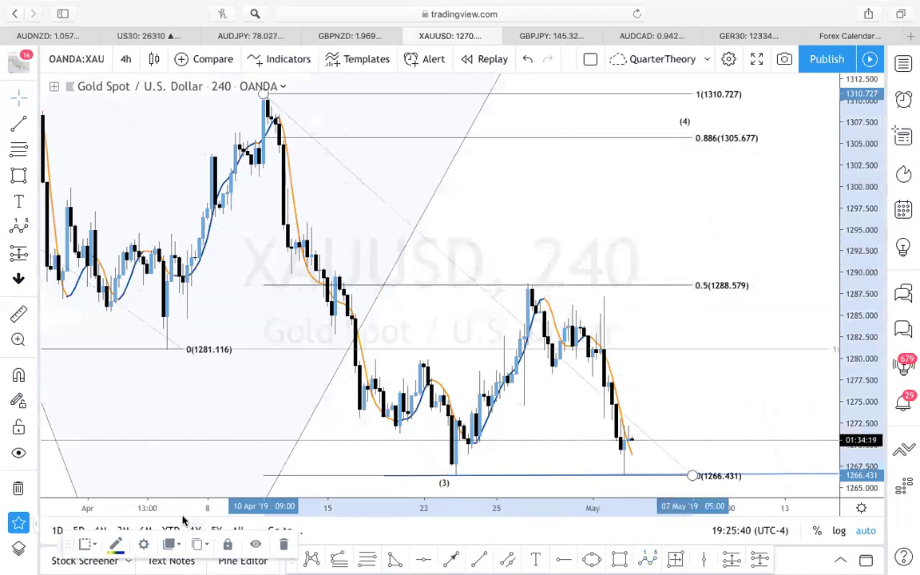
- Draw a yellow-filled XABCD pattern with X at about 1310.727, A at 1266.514, B at 1288.704, C at 1266.681 and D at 1305.638
{"action": "left_click", "coordinate": [312, 560]}
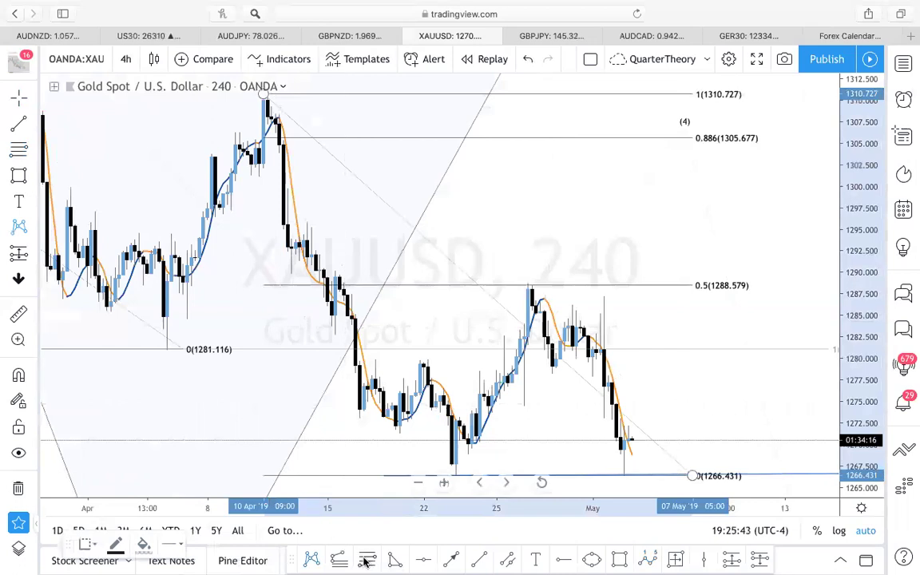
{"action": "left_click", "coordinate": [144, 544]}
{"action": "left_click", "coordinate": [180, 432]}
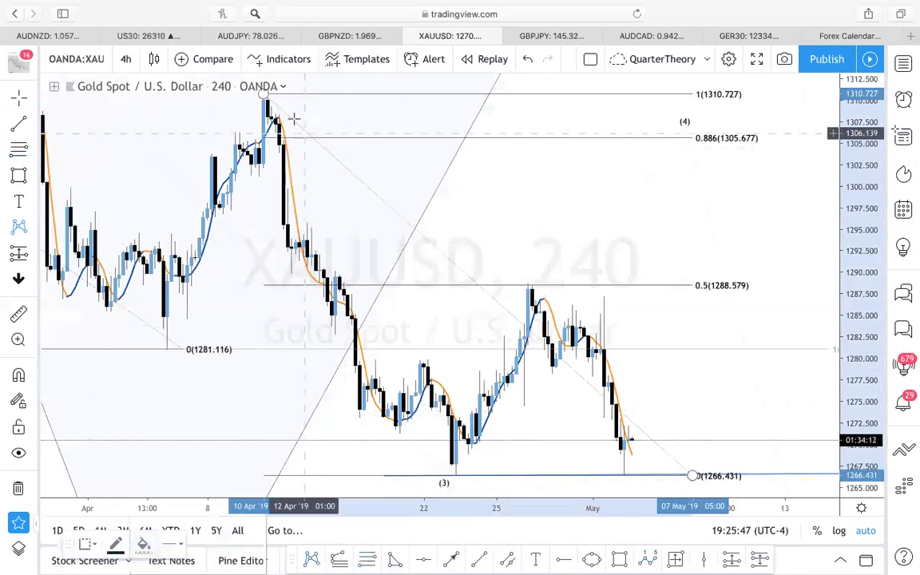
{"action": "left_click", "coordinate": [292, 94]}
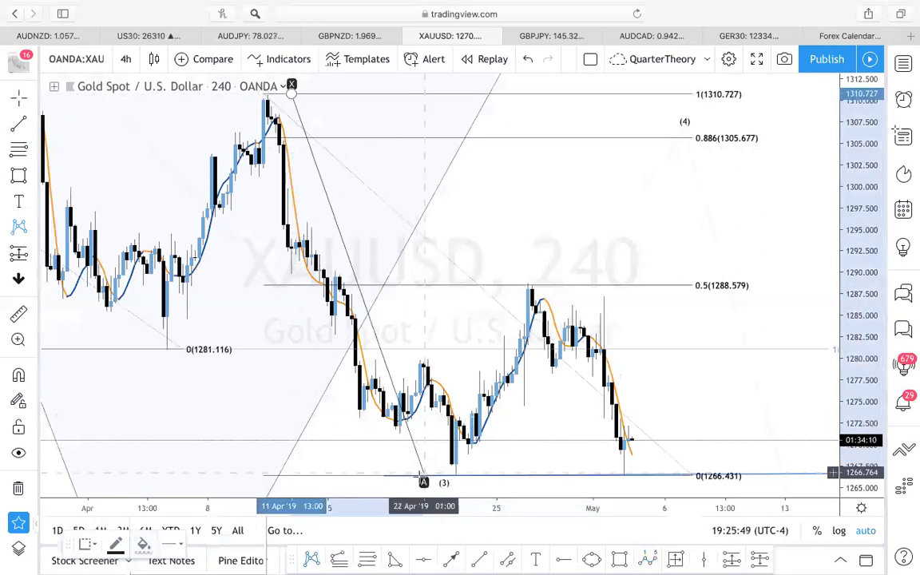
{"action": "left_click", "coordinate": [419, 475]}
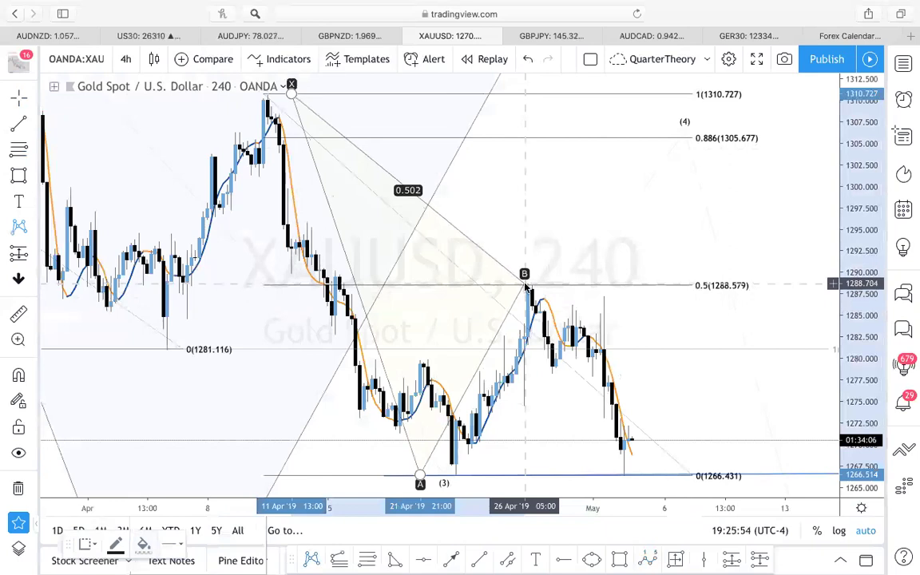
{"action": "left_click", "coordinate": [524, 275]}
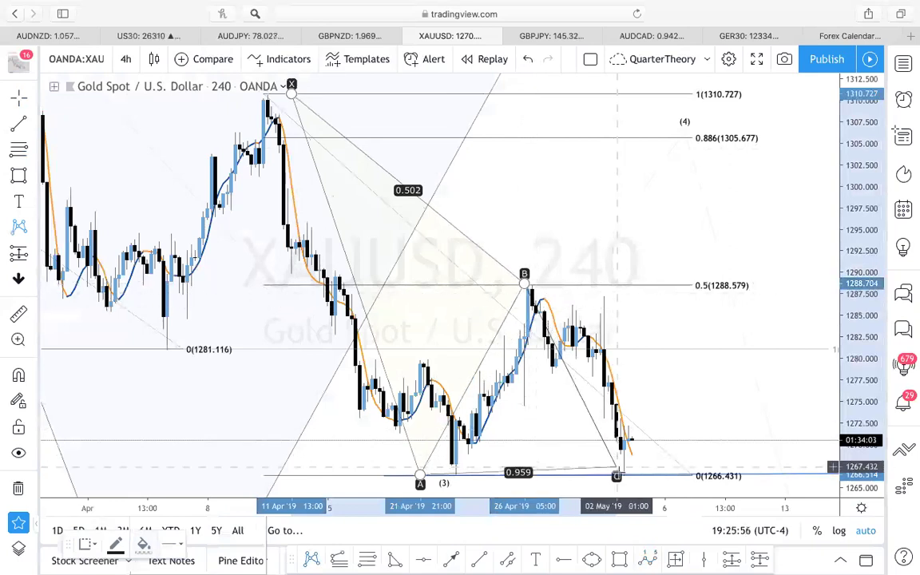
{"action": "left_click", "coordinate": [627, 431]}
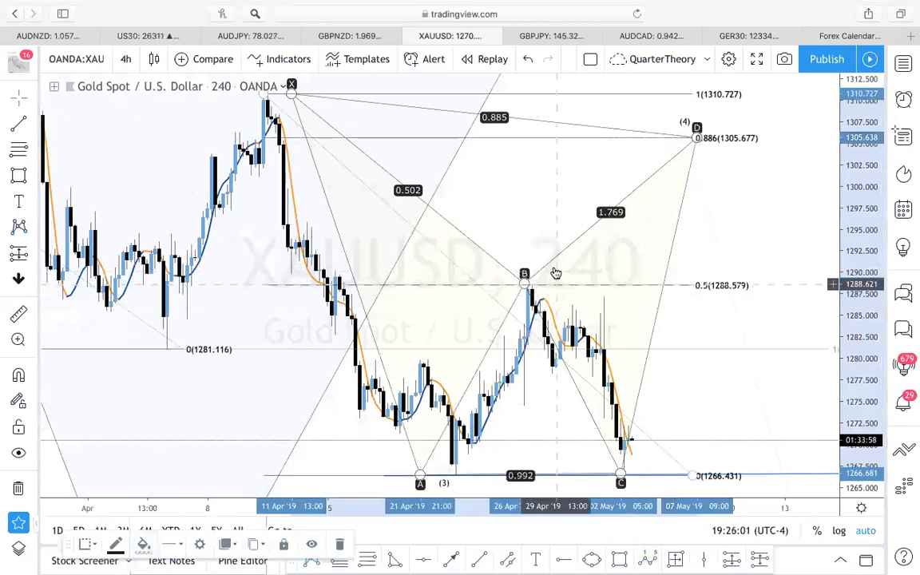
{"action": "left_click", "coordinate": [523, 230]}
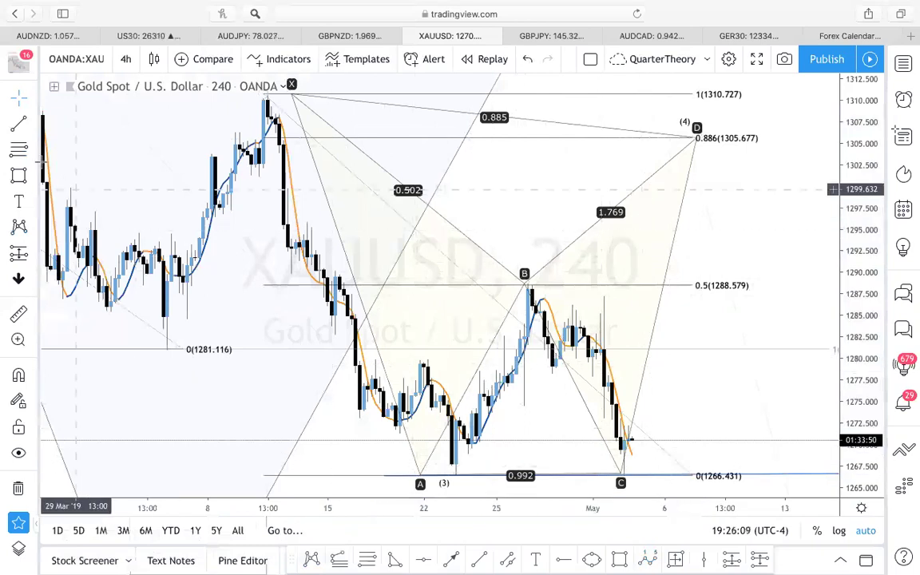
- Mark the support zone with a red-filled rectangle from about 1267.682 to 1266.347, spanning 23 April to 13 May
{"action": "left_click", "coordinate": [18, 177]}
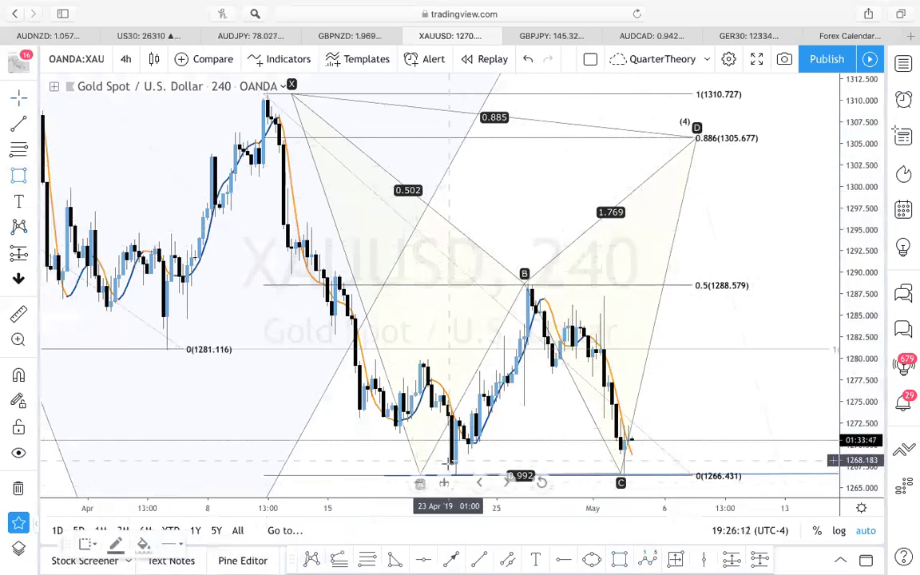
{"action": "left_click", "coordinate": [793, 475]}
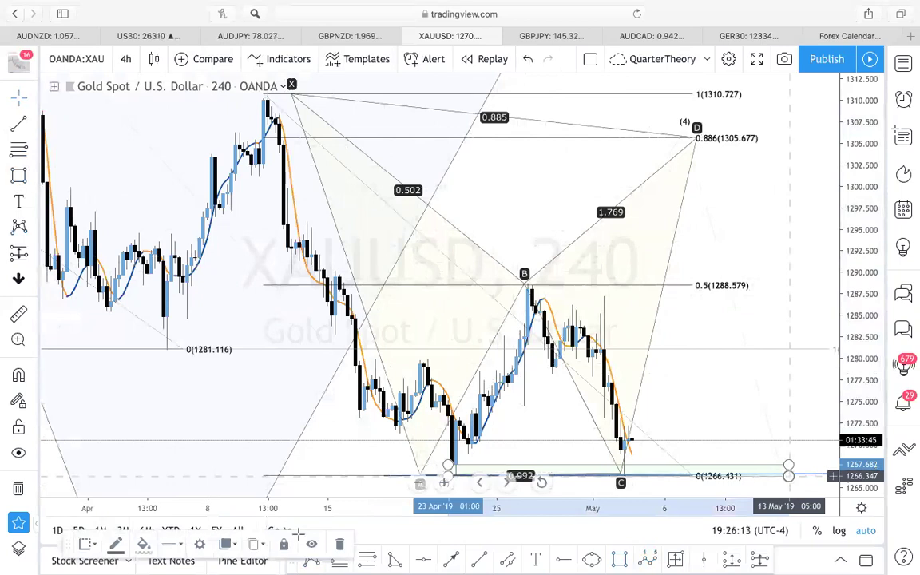
{"action": "left_click", "coordinate": [144, 544]}
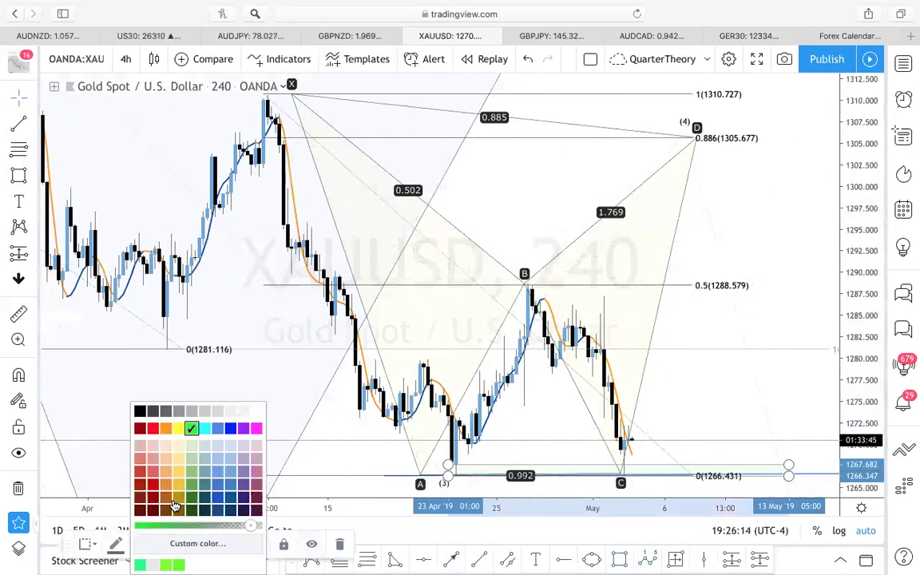
{"action": "left_click", "coordinate": [157, 432]}
{"action": "scroll", "coordinate": [340, 449], "scroll_direction": "right", "scroll_amount": 1}
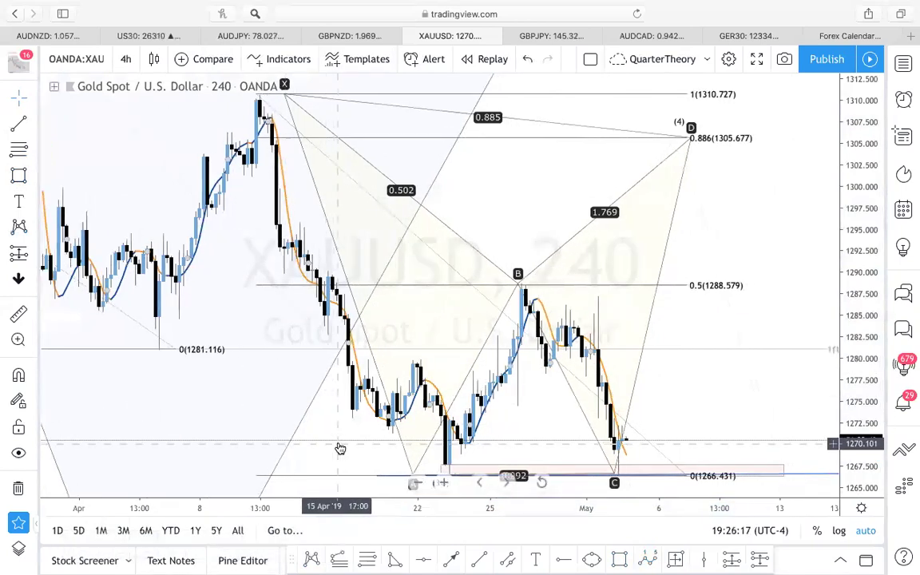
- Sketch red freehand paths showing repeated bounces and a breakout from the support zone, plus a rise from the 0.5 level towards 0.886
{"action": "scroll", "coordinate": [340, 448], "scroll_direction": "right", "scroll_amount": 3}
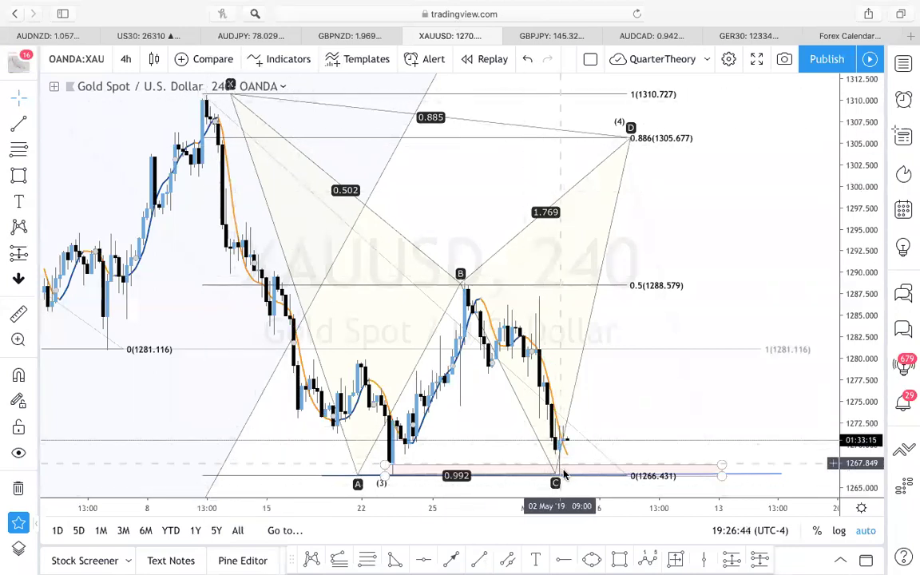
{"action": "left_click_drag", "start_coordinate": [563, 474], "coordinate": [584, 434]}
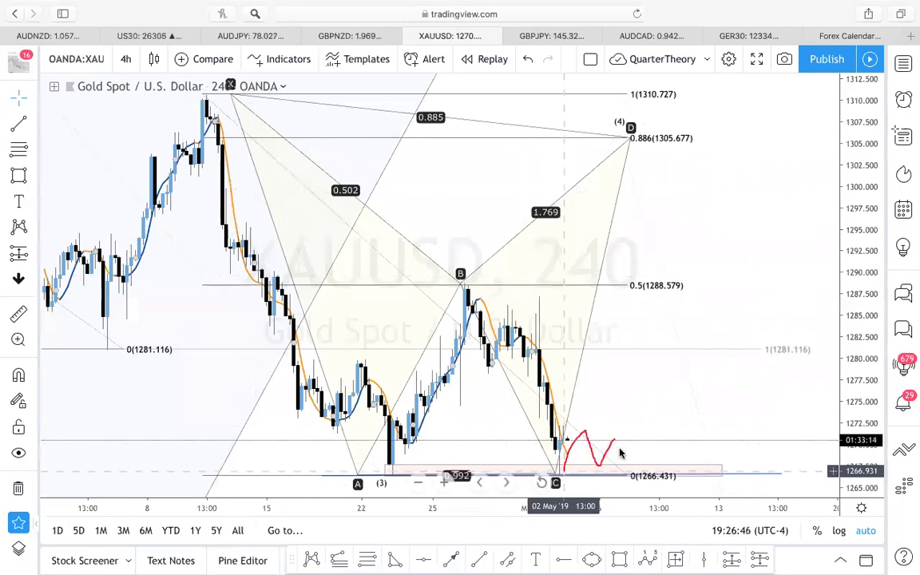
{"action": "mouse_move", "coordinate": [685, 321]}
{"action": "left_mouse_down"}
{"action": "mouse_move", "coordinate": [692, 309]}
{"action": "mouse_move", "coordinate": [685, 319]}
{"action": "left_mouse_up"}
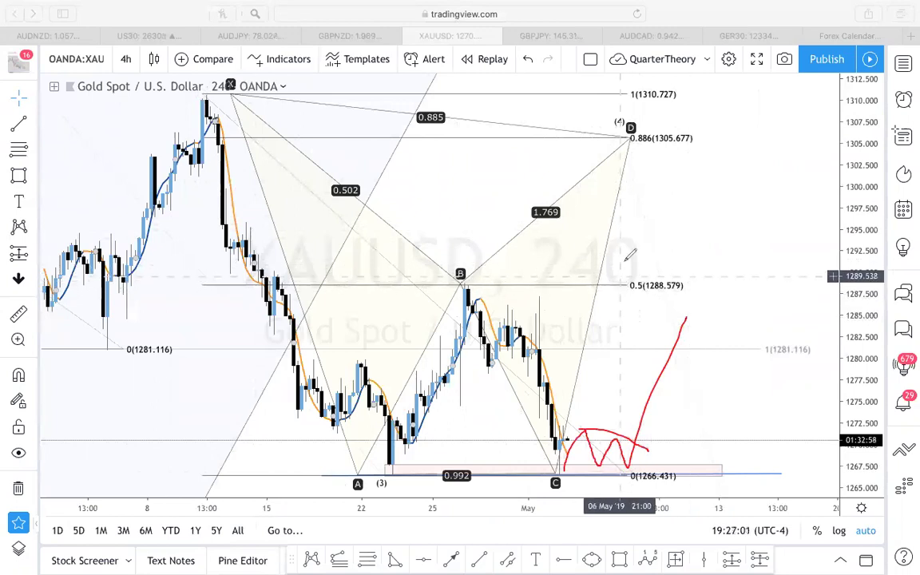
{"action": "left_click_drag", "start_coordinate": [611, 283], "coordinate": [627, 277]}
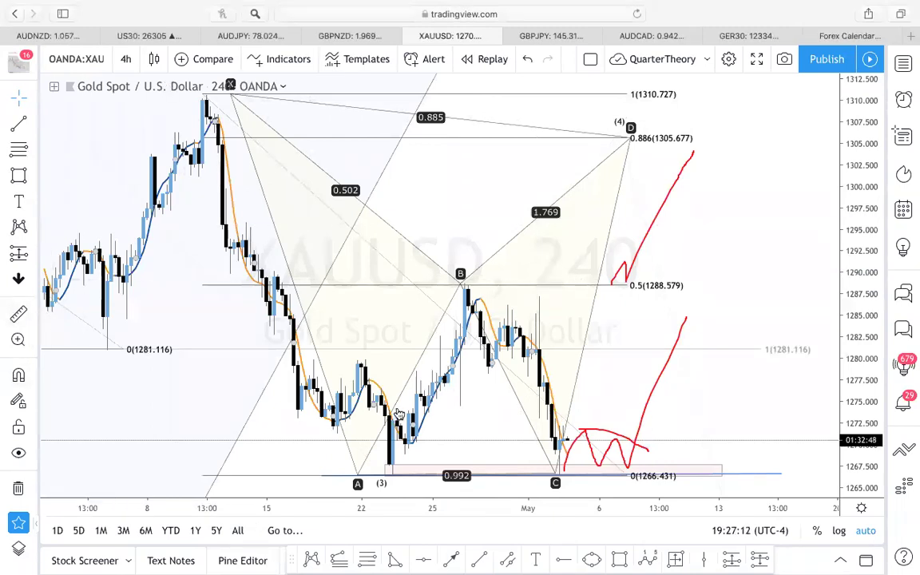
- Measure the price move from the support zone at about 1266.514 up to the 0.886 level at about 1305.638
{"action": "left_click", "coordinate": [604, 478]}
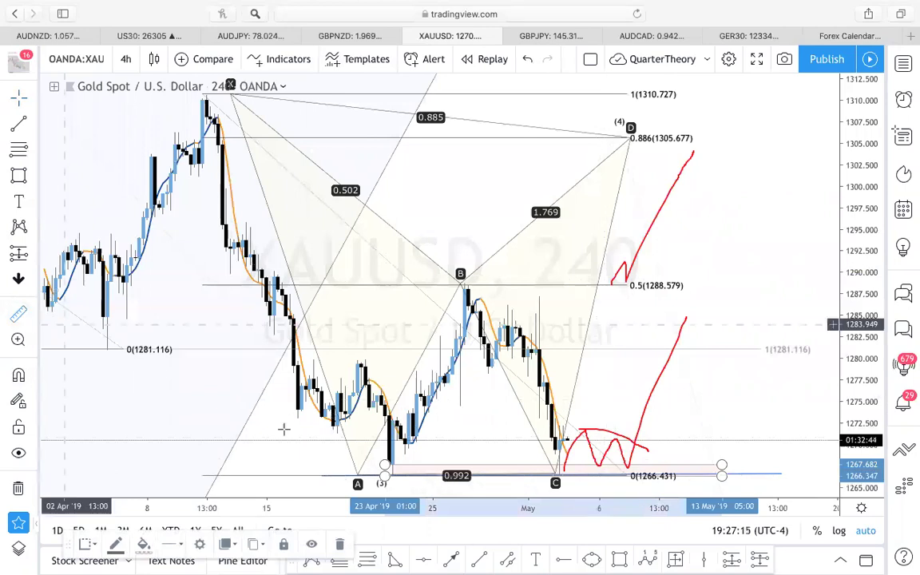
{"action": "left_click", "coordinate": [600, 475]}
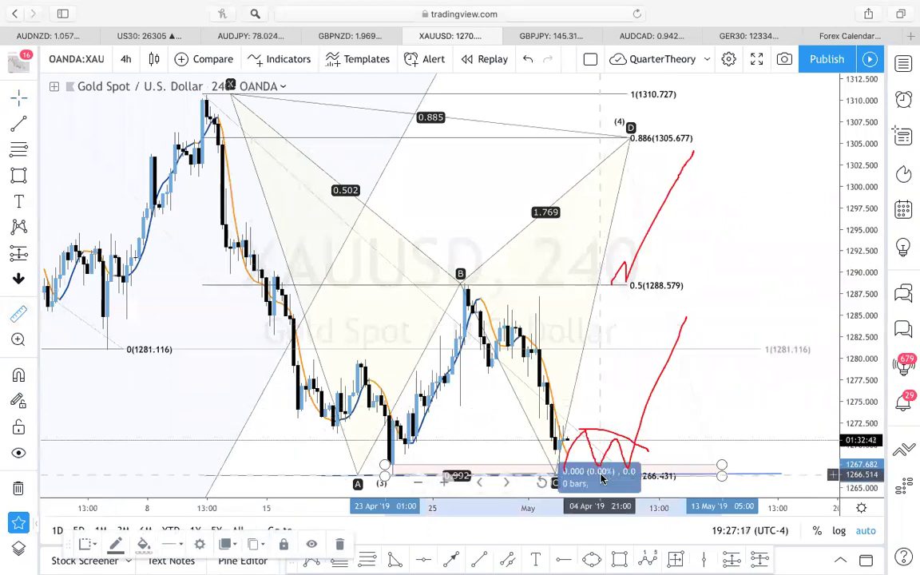
{"action": "left_click", "coordinate": [706, 141]}
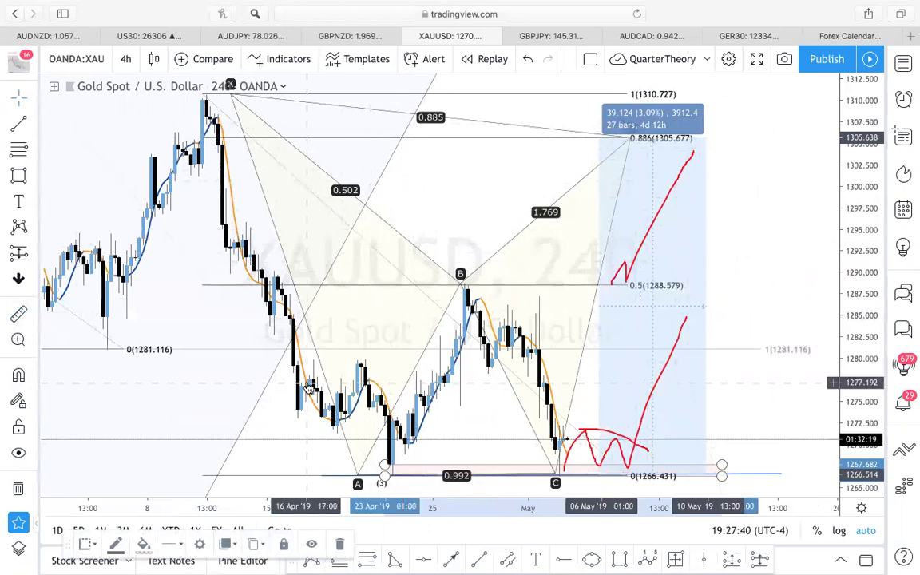
- Measure the drop from the smaller pattern's 0.886 level to its -0.618 level, and the rise from about 1239.936 to the larger pattern's 0.886 level
{"action": "scroll", "coordinate": [548, 444], "scroll_direction": "down", "scroll_amount": 3}
{"action": "scroll", "coordinate": [547, 444], "scroll_direction": "down", "scroll_amount": 4}
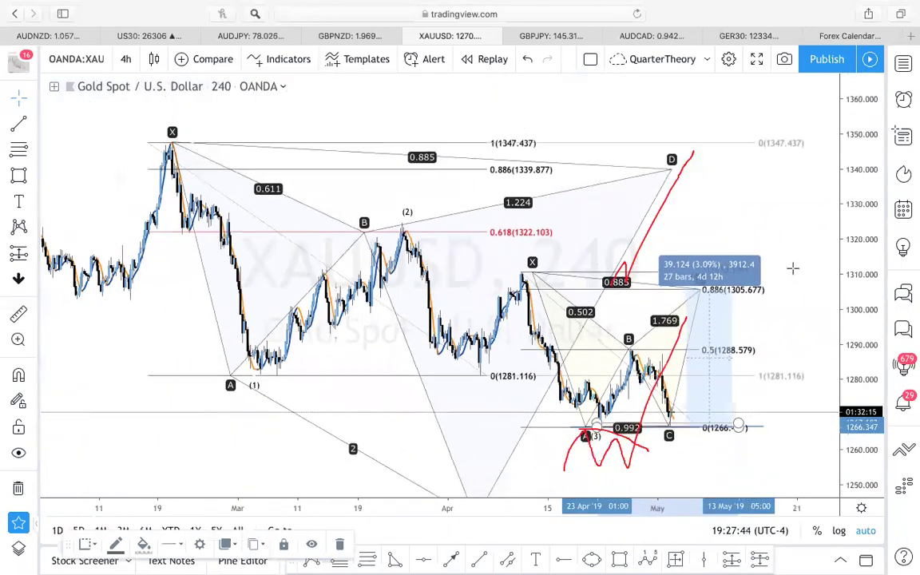
{"action": "scroll", "coordinate": [737, 179], "scroll_direction": "right", "scroll_amount": 2}
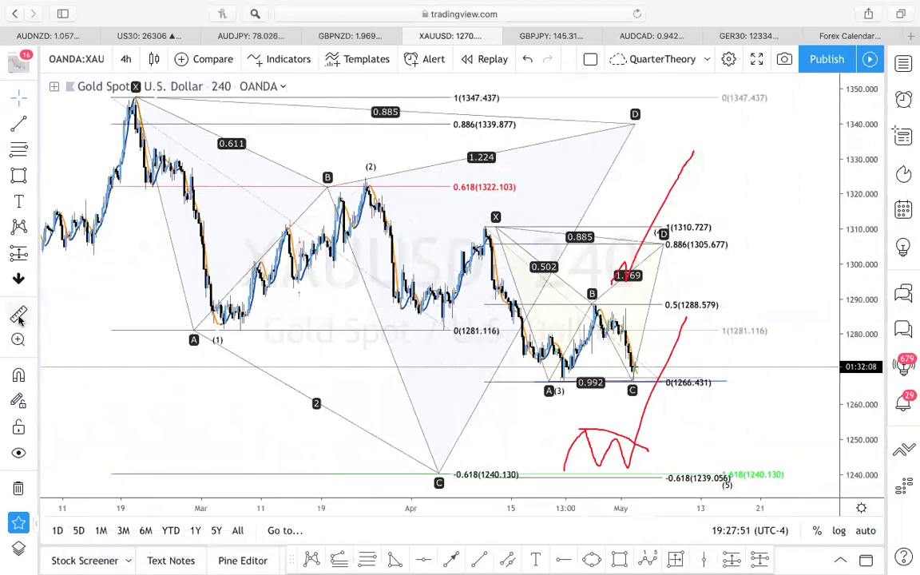
{"action": "left_click", "coordinate": [747, 241]}
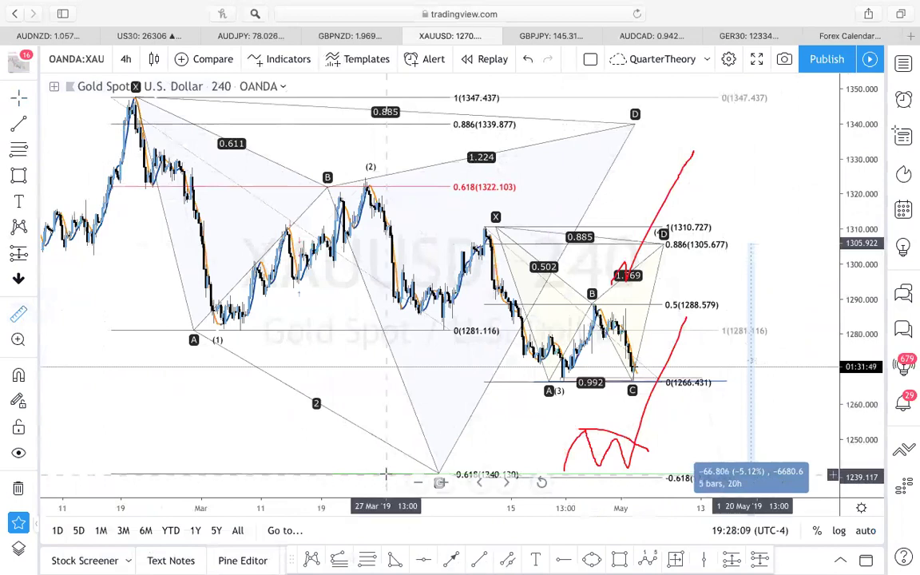
{"action": "left_click", "coordinate": [385, 476]}
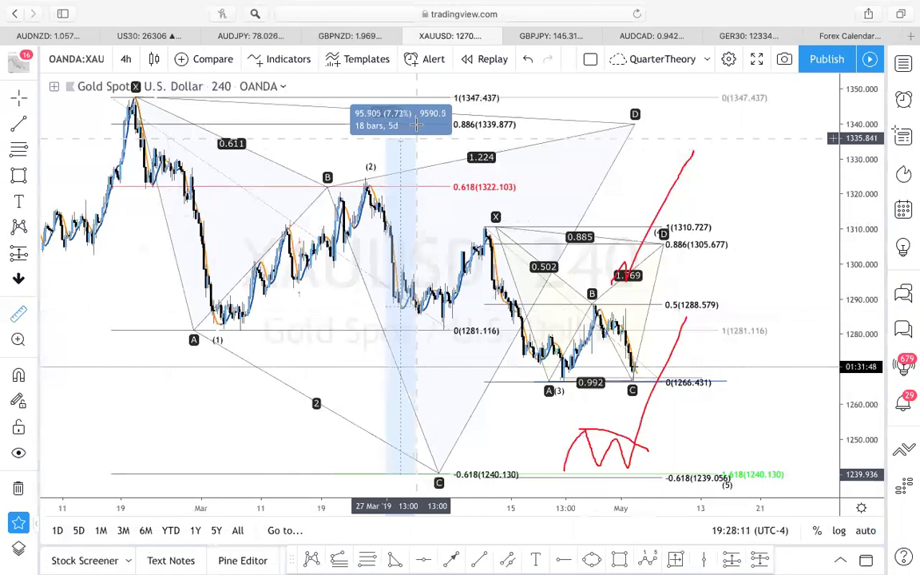
{"action": "left_click", "coordinate": [458, 107]}
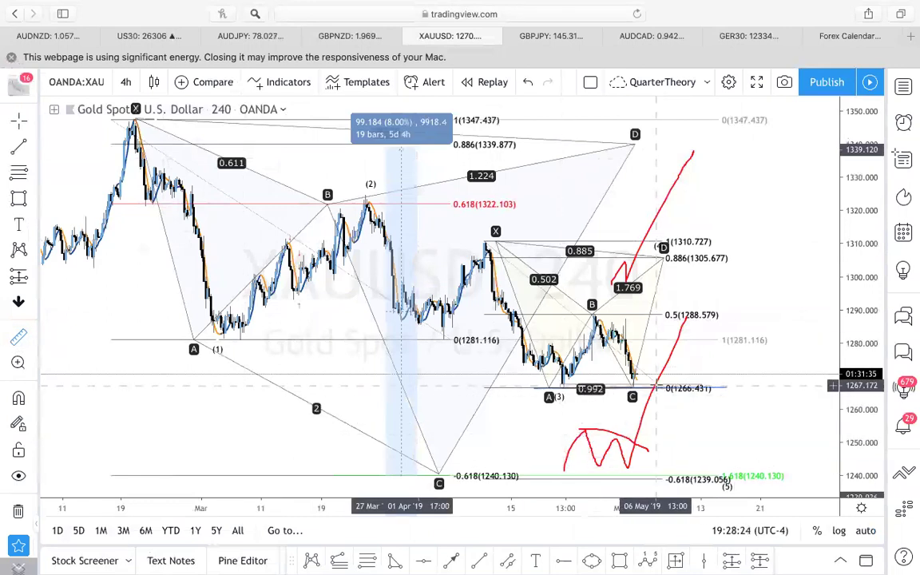
- Measure the rise from about 1266.955 to 1305.744 again, and the decline from there to about 1238.784
{"action": "left_click", "coordinate": [656, 387], "text": "shift"}
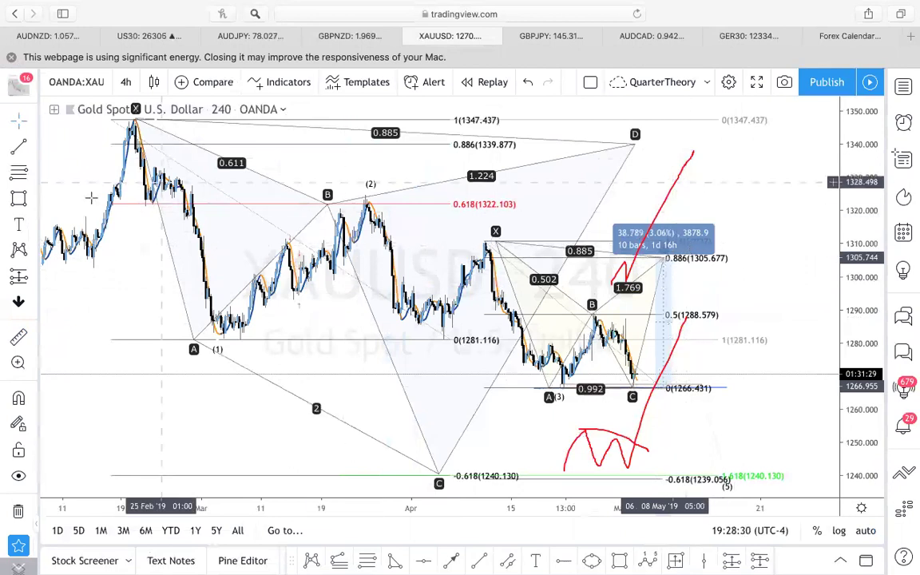
{"action": "left_click", "coordinate": [745, 259]}
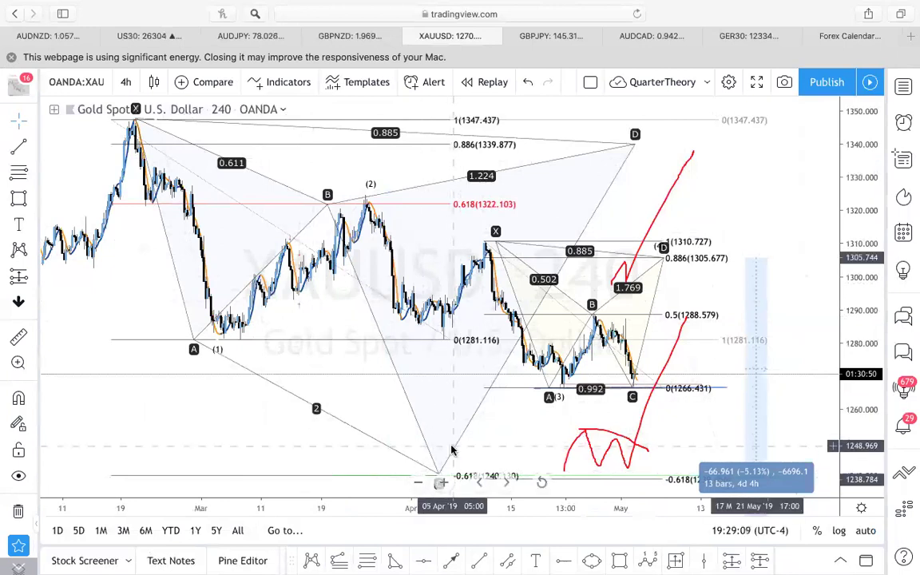
- Examine both nested XABCD patterns on the 4-hour chart, including the smaller pattern's C and D points and the -0.618 extension levels
{"action": "left_click_drag", "start_coordinate": [453, 443], "coordinate": [414, 405]}
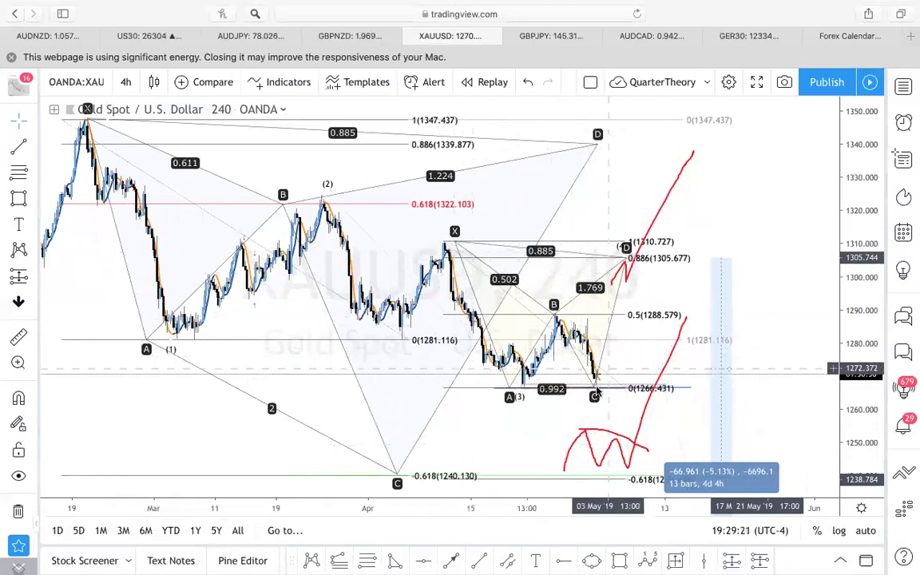
{"action": "scroll", "coordinate": [608, 384], "scroll_direction": "right", "scroll_amount": 5}
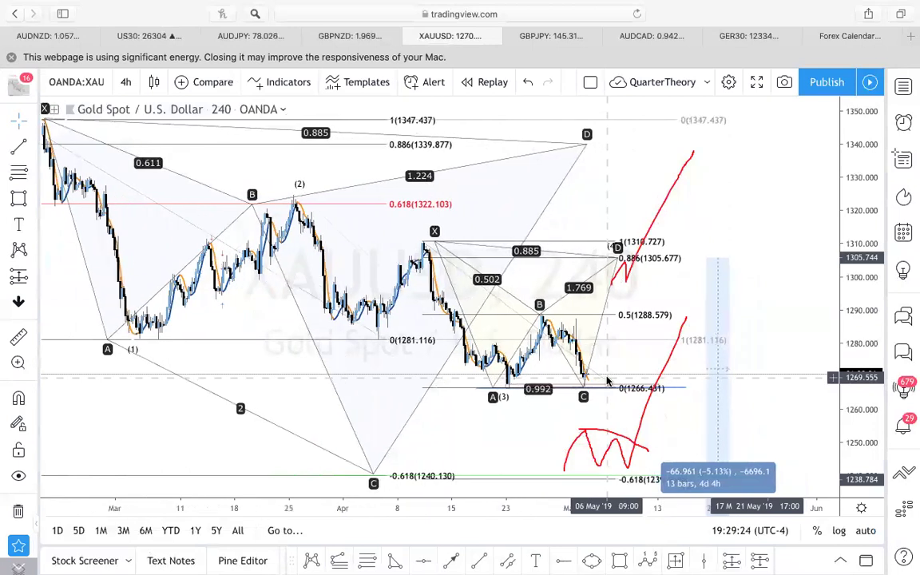
{"action": "scroll", "coordinate": [608, 383], "scroll_direction": "right", "scroll_amount": 4}
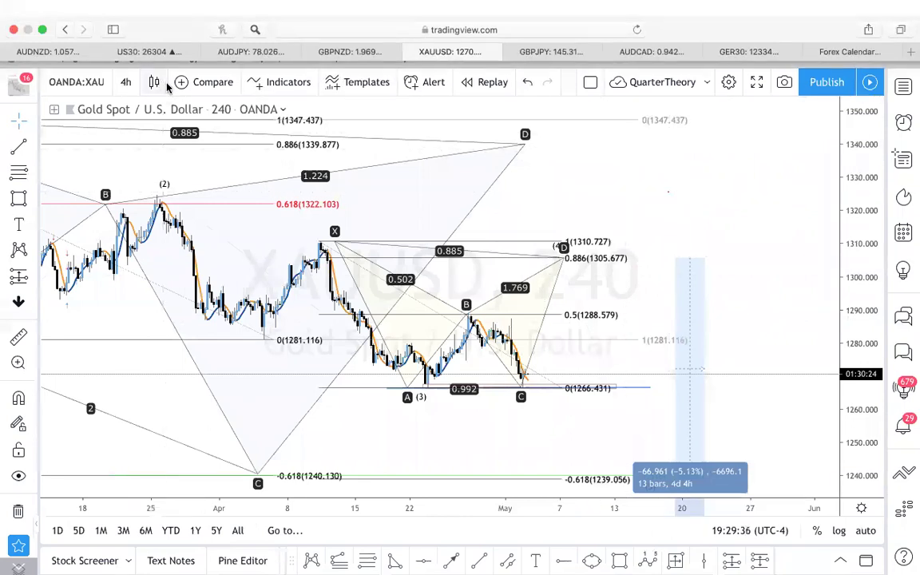
{"action": "scroll", "coordinate": [540, 299], "scroll_direction": "up", "scroll_amount": 5}
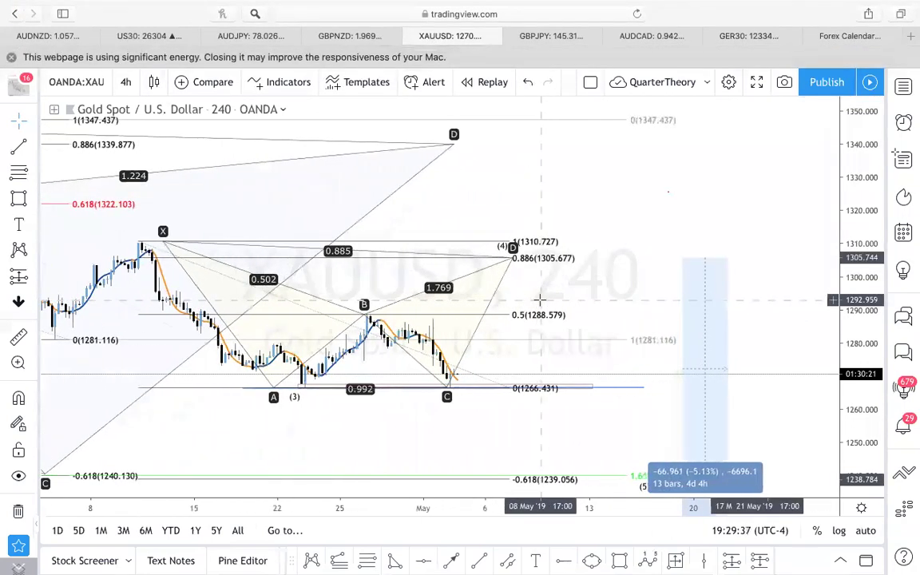
{"action": "scroll", "coordinate": [540, 300], "scroll_direction": "up", "scroll_amount": 2}
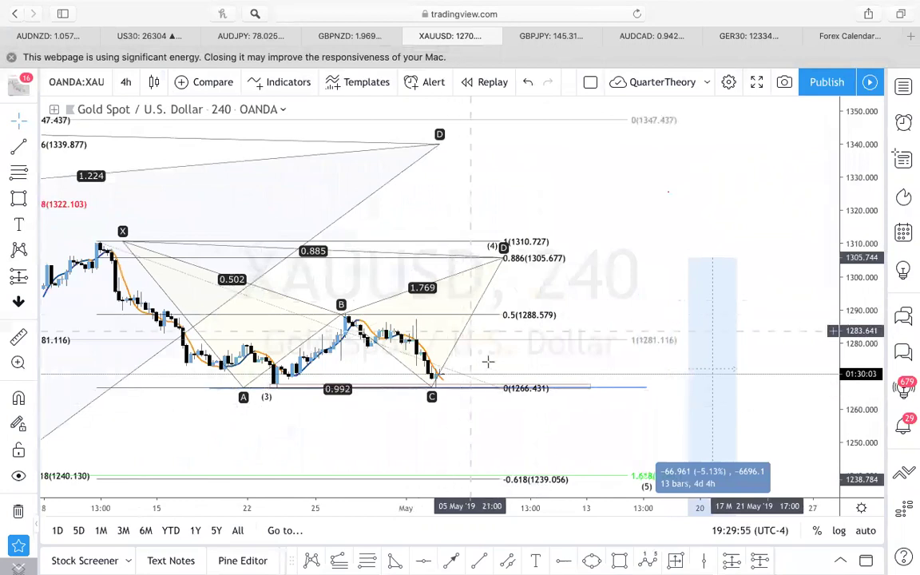
{"action": "scroll", "coordinate": [489, 362], "scroll_direction": "left", "scroll_amount": 5}
{"action": "scroll", "coordinate": [489, 361], "scroll_direction": "left", "scroll_amount": 1}
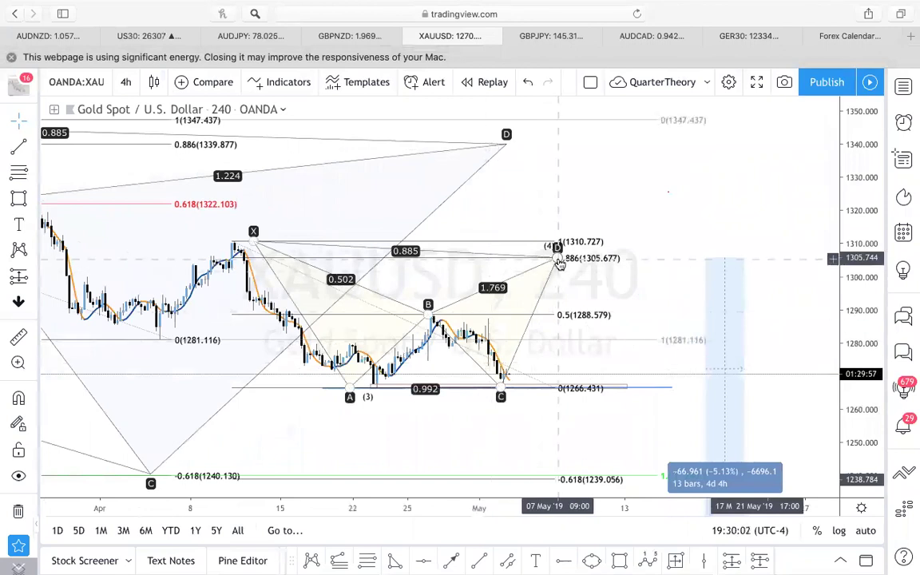
{"action": "scroll", "coordinate": [554, 266], "scroll_direction": "down", "scroll_amount": 1}
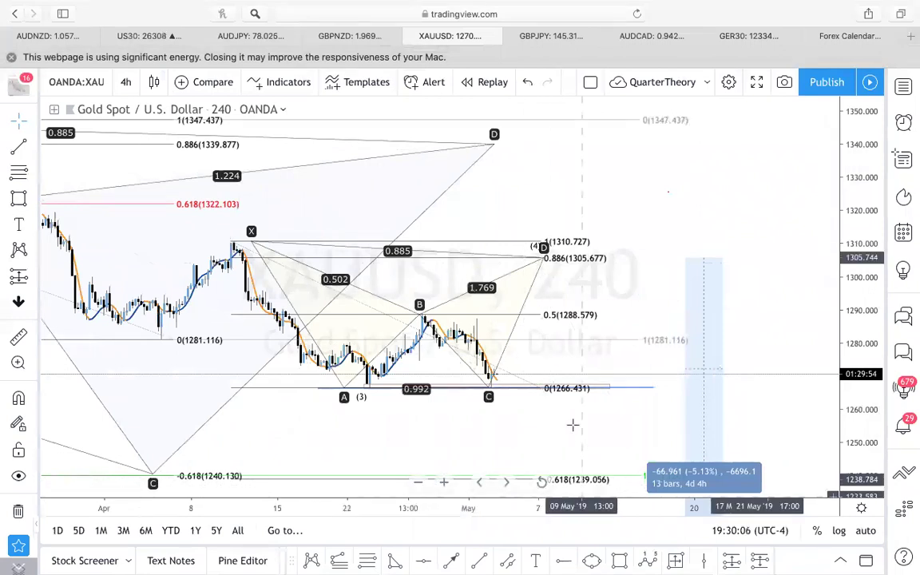
{"action": "scroll", "coordinate": [570, 425], "scroll_direction": "down", "scroll_amount": 2}
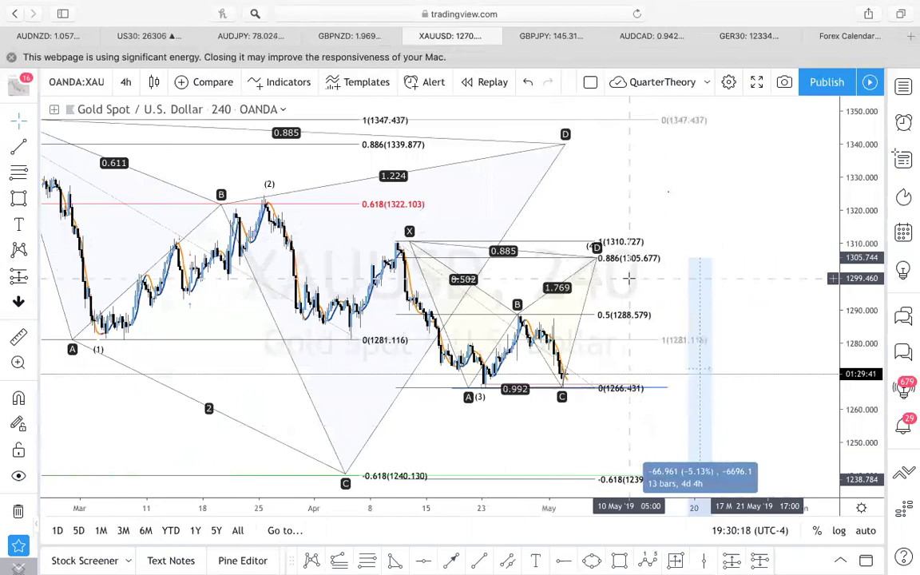
{"action": "scroll", "coordinate": [629, 278], "scroll_direction": "down", "scroll_amount": 5}
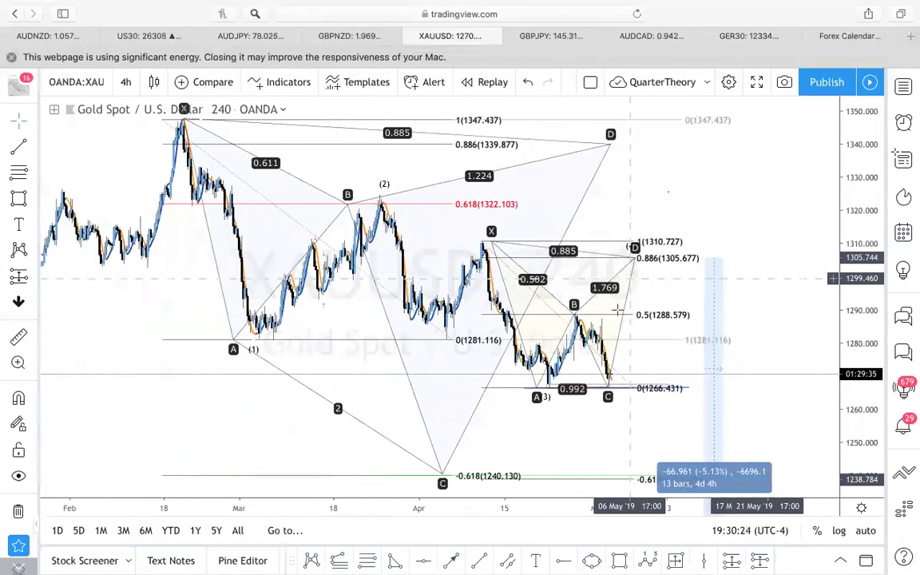
- Delete the Fibonacci retracement on the smaller XABCD pattern and switch the chart to the 1-hour timeframe around the latest candles
{"action": "left_click", "coordinate": [659, 321]}
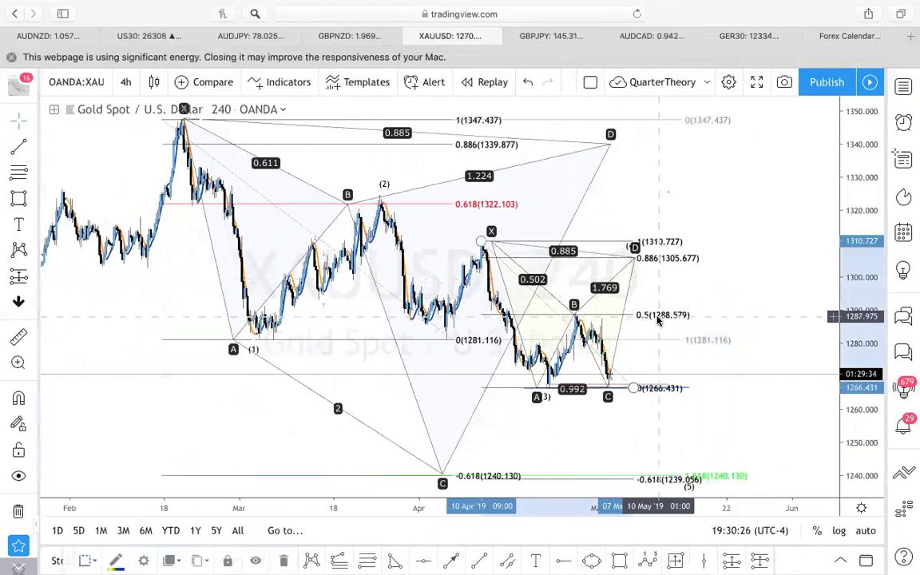
{"action": "scroll", "coordinate": [615, 347], "scroll_direction": "up", "scroll_amount": 3}
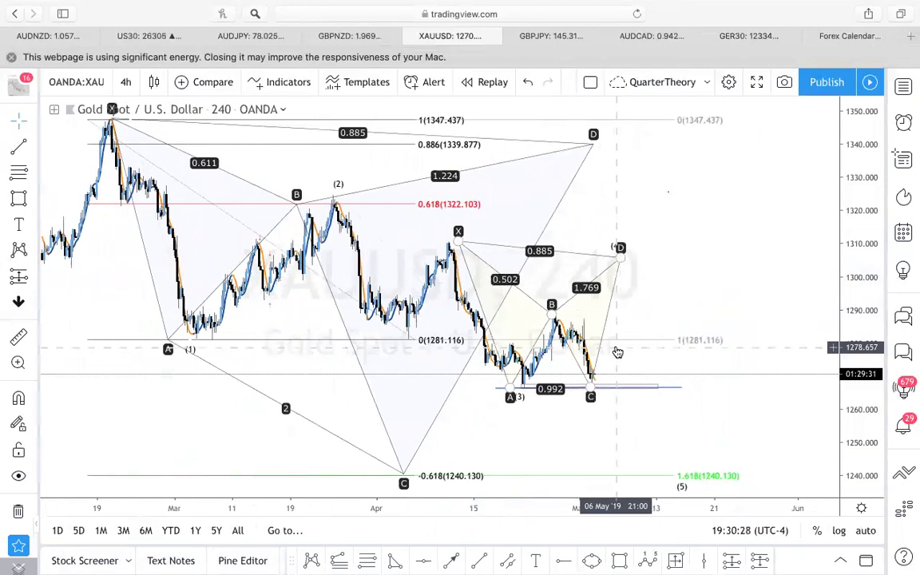
{"action": "type", "text": "1H"}
{"action": "key", "text": "Return"}
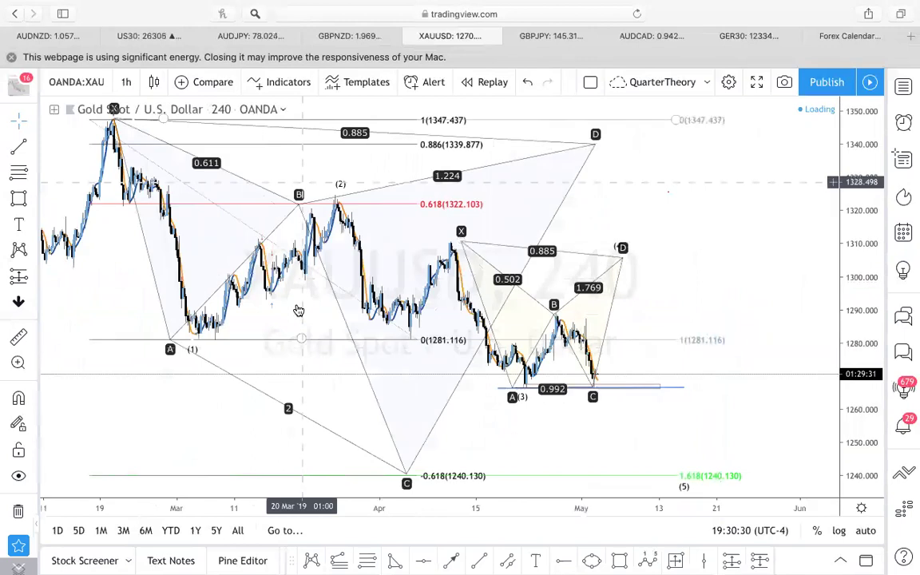
{"action": "scroll", "coordinate": [551, 471], "scroll_direction": "up", "scroll_amount": 5}
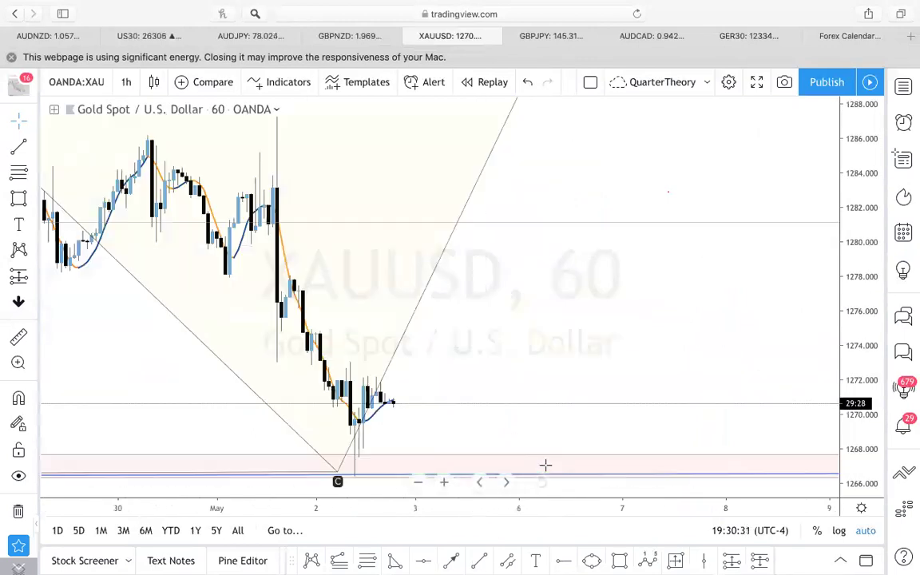
{"action": "scroll", "coordinate": [520, 396], "scroll_direction": "up", "scroll_amount": 2}
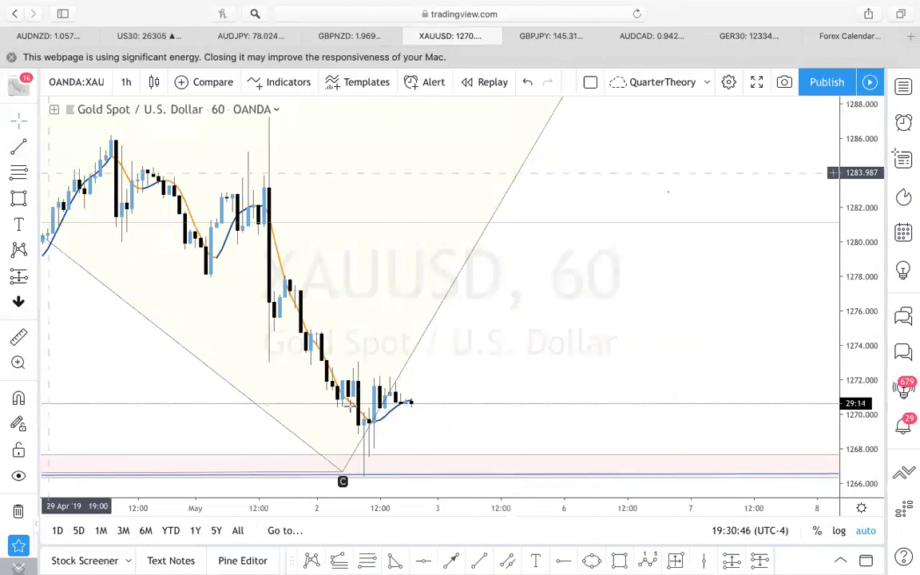
- Draw a descending trend line from the 2 May swing high at about 1273 across the recent highs down to about 1268
{"action": "left_click", "coordinate": [18, 146]}
{"action": "left_click", "coordinate": [358, 363]}
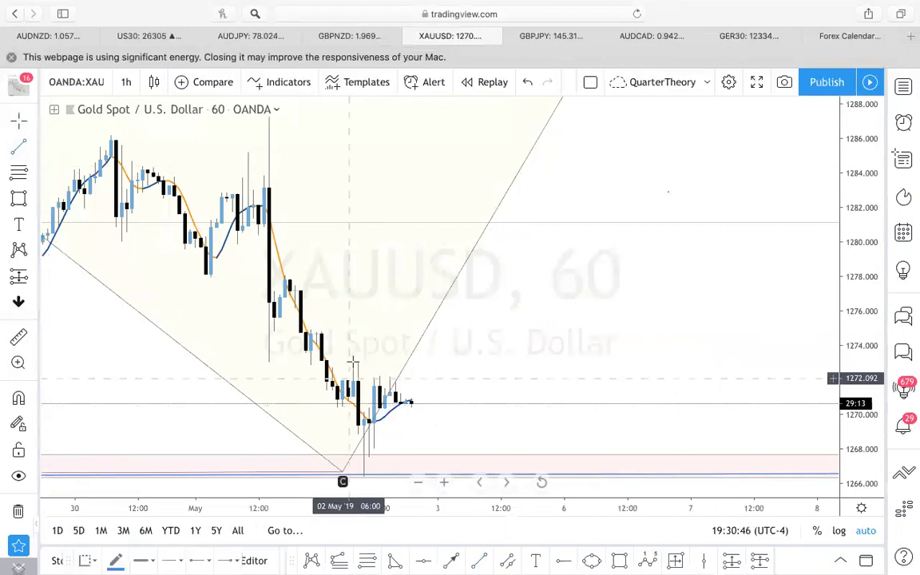
{"action": "left_click", "coordinate": [525, 445]}
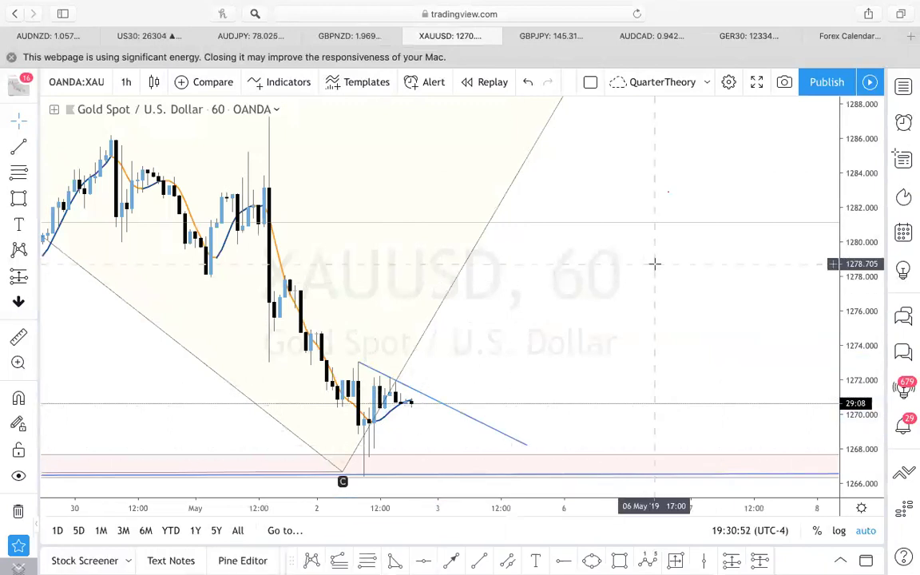